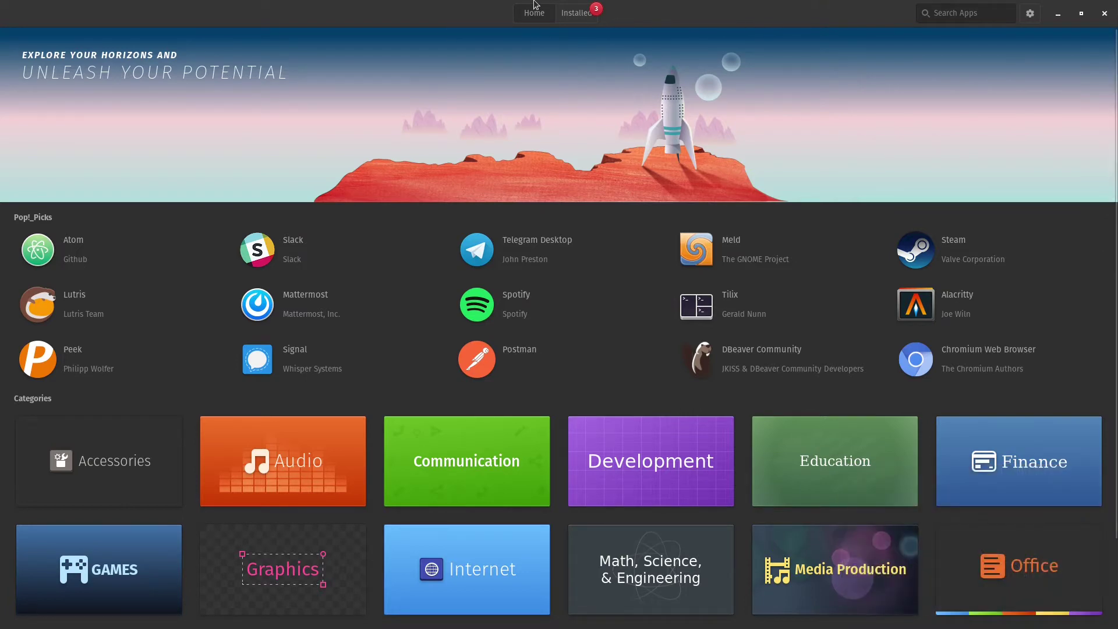
Search the app store for "Podcast", open the Podcasts app's details page and launch the app.
left_click(589, 17)
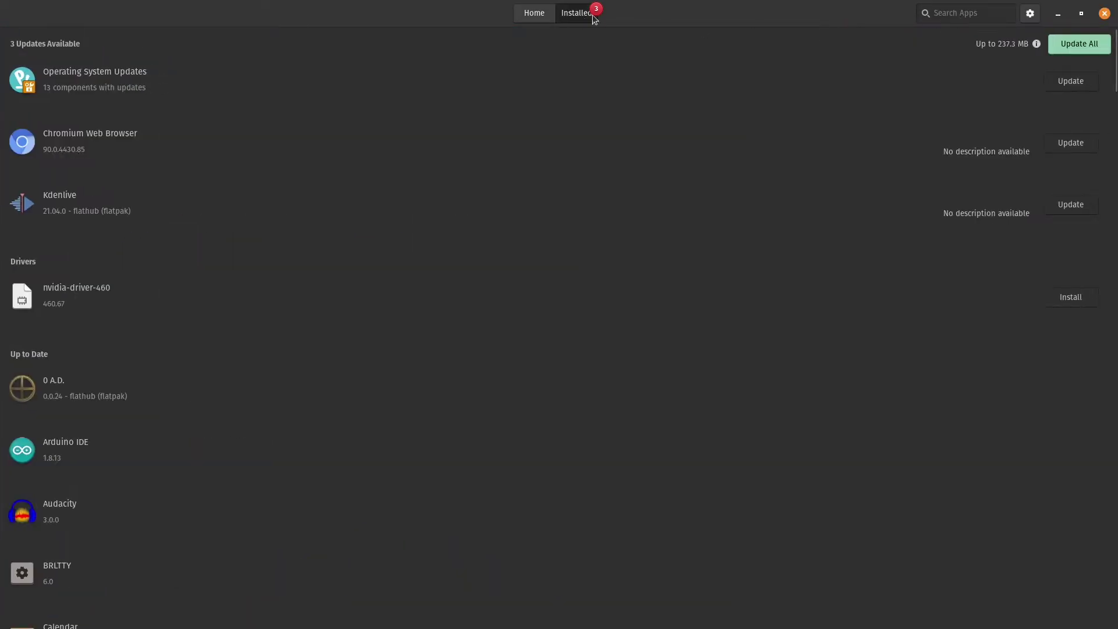
left_click(534, 13)
left_click(997, 18)
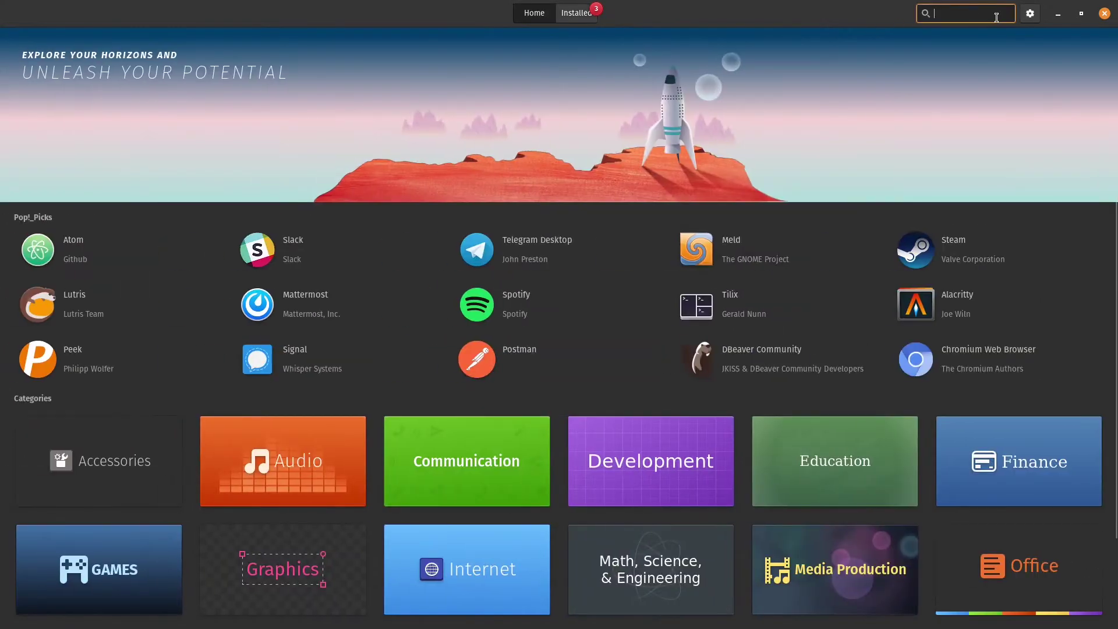
type("Podcast")
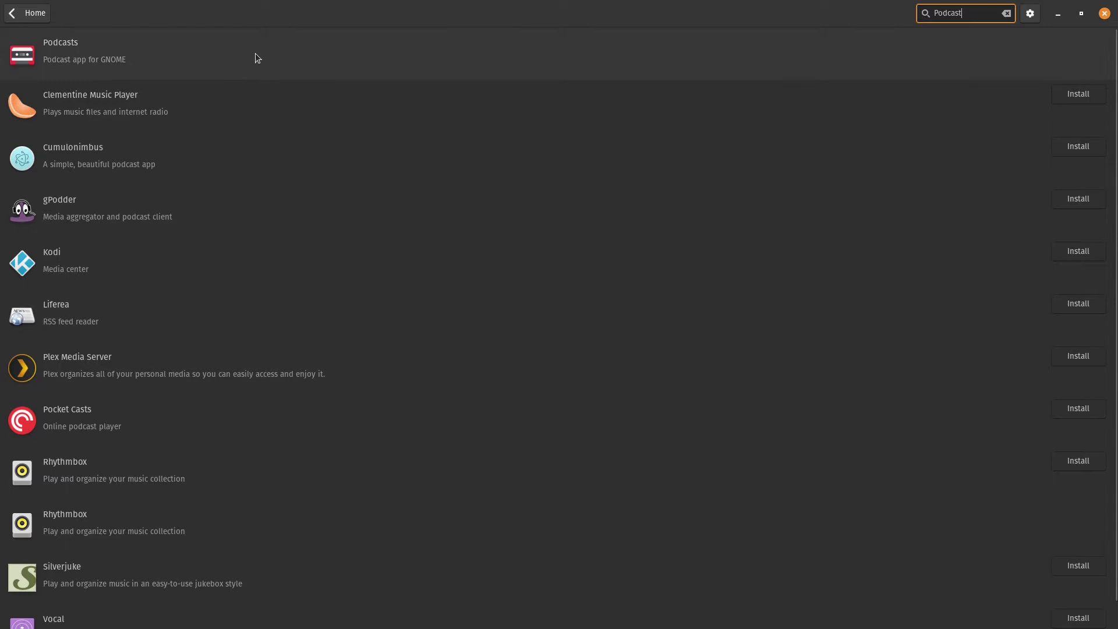
left_click(166, 67)
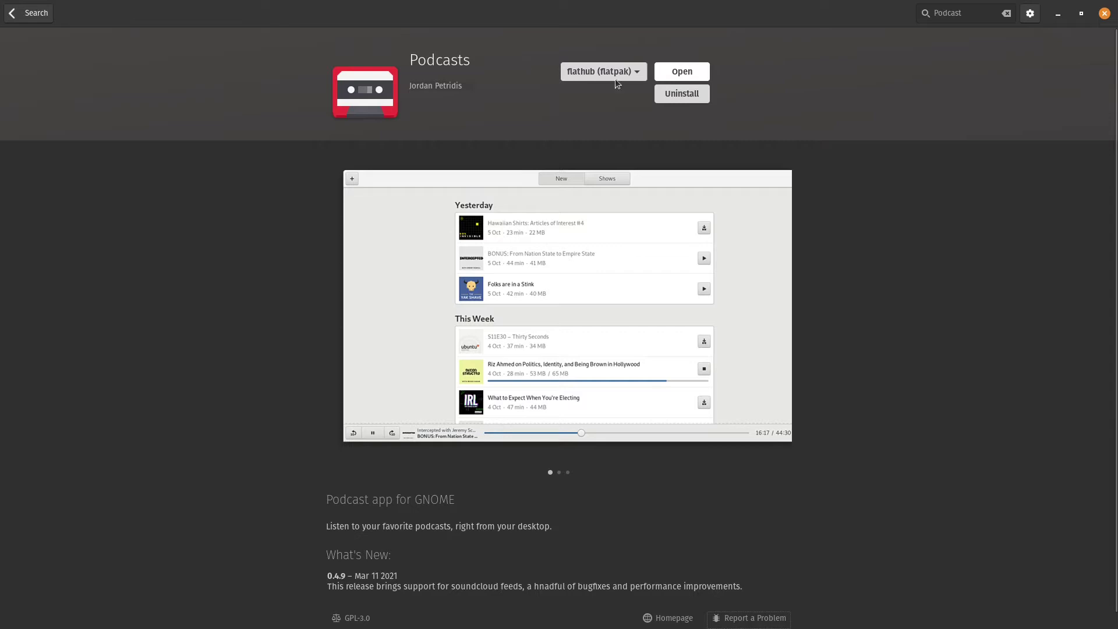
left_click(681, 72)
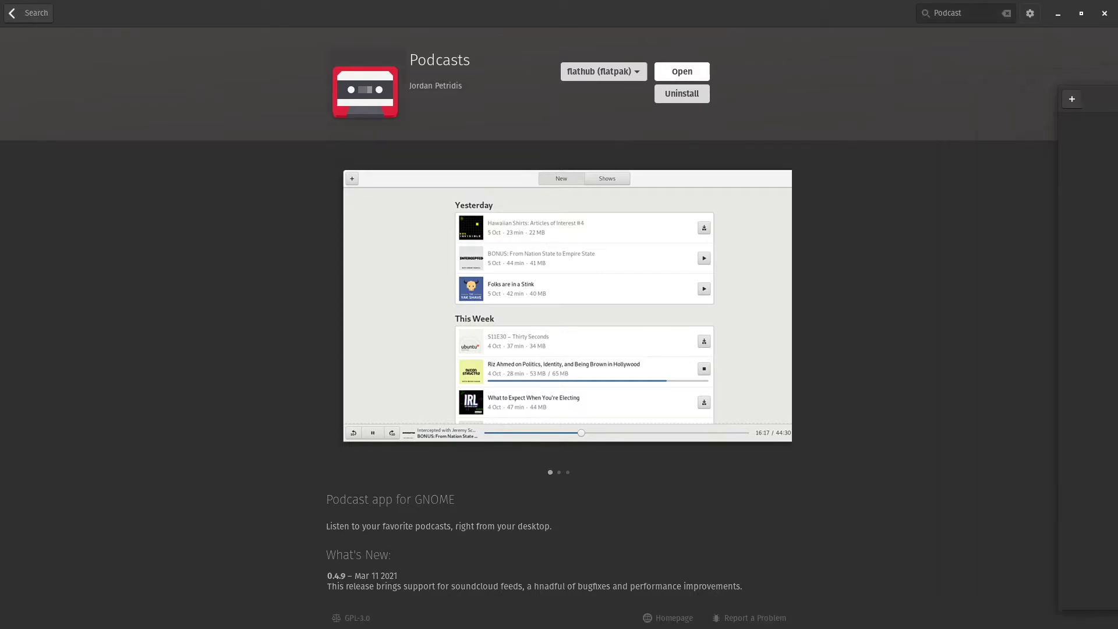
Check the Podcasts package source and its What's New notes, and minimize the store window.
left_click(619, 74)
left_click(831, 77)
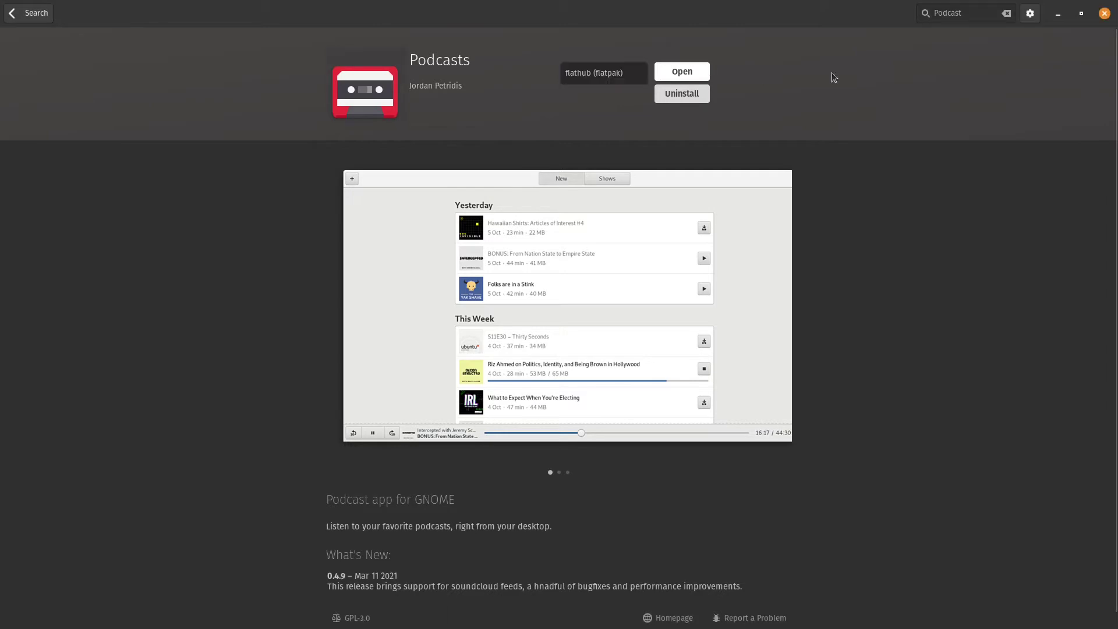
scroll(343, 307, "down", 2)
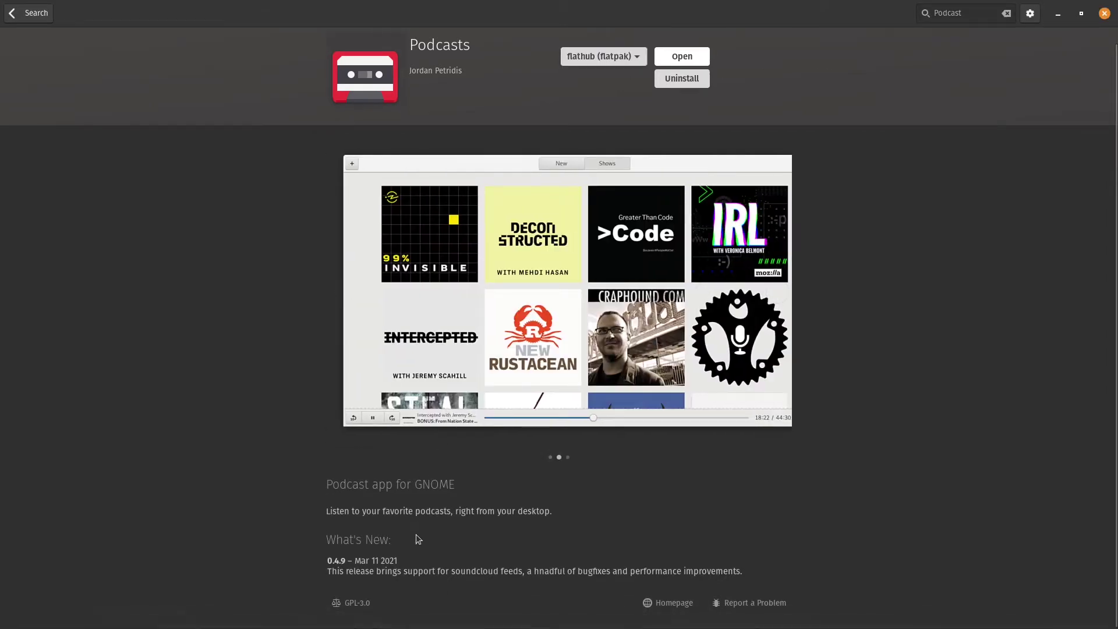
left_click(458, 570)
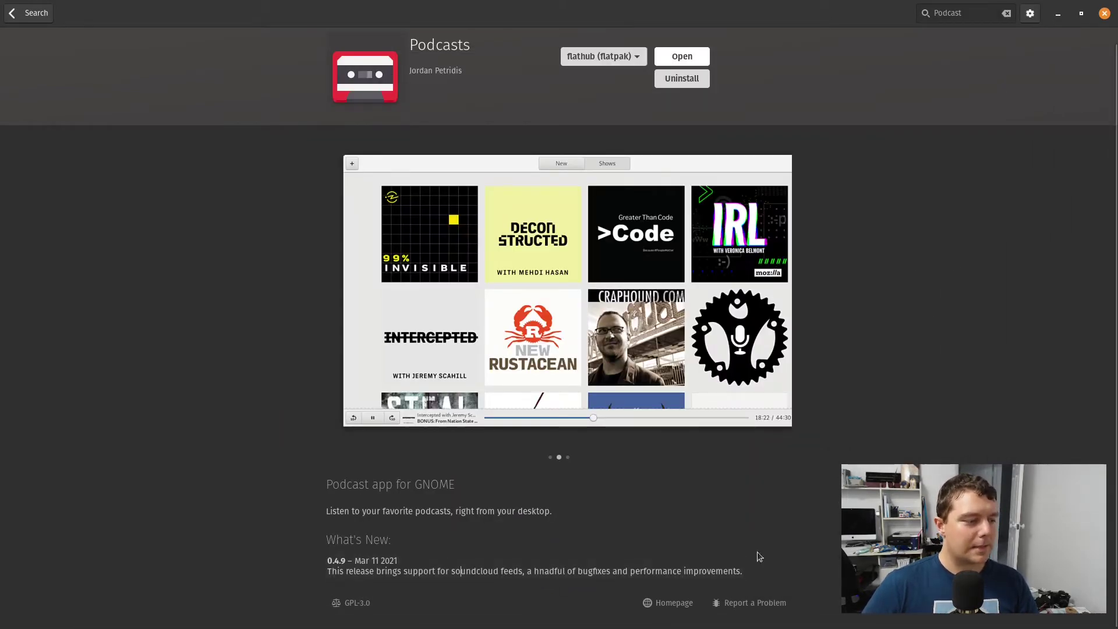
left_click(1056, 15)
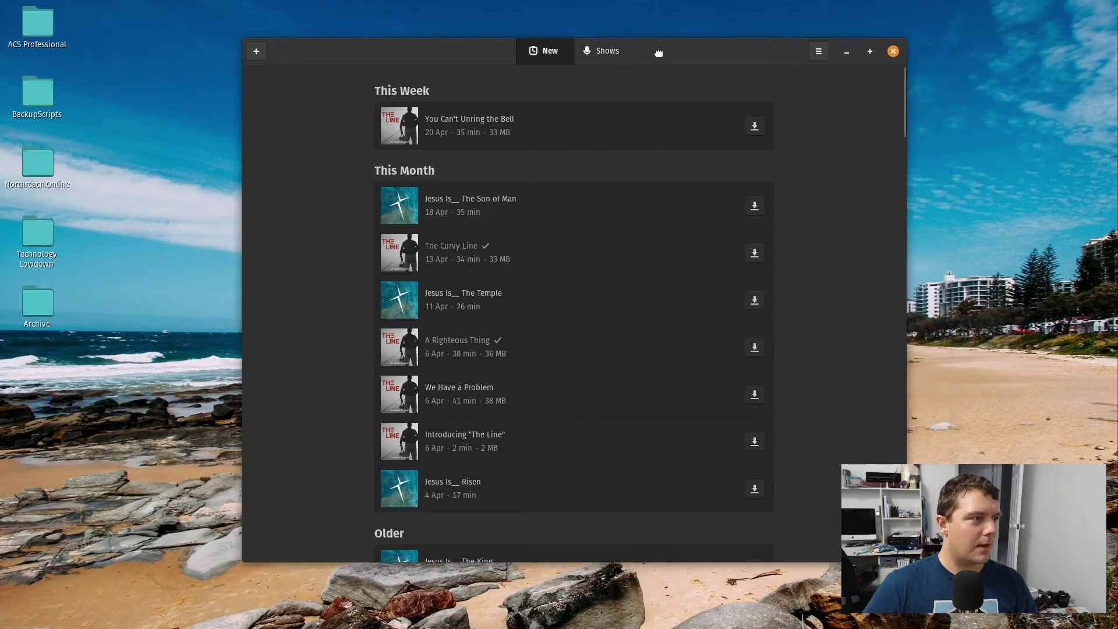
Look at the episode lists of The Line and Northreach Baptist Church shows, and return to the newest episodes.
left_click(606, 57)
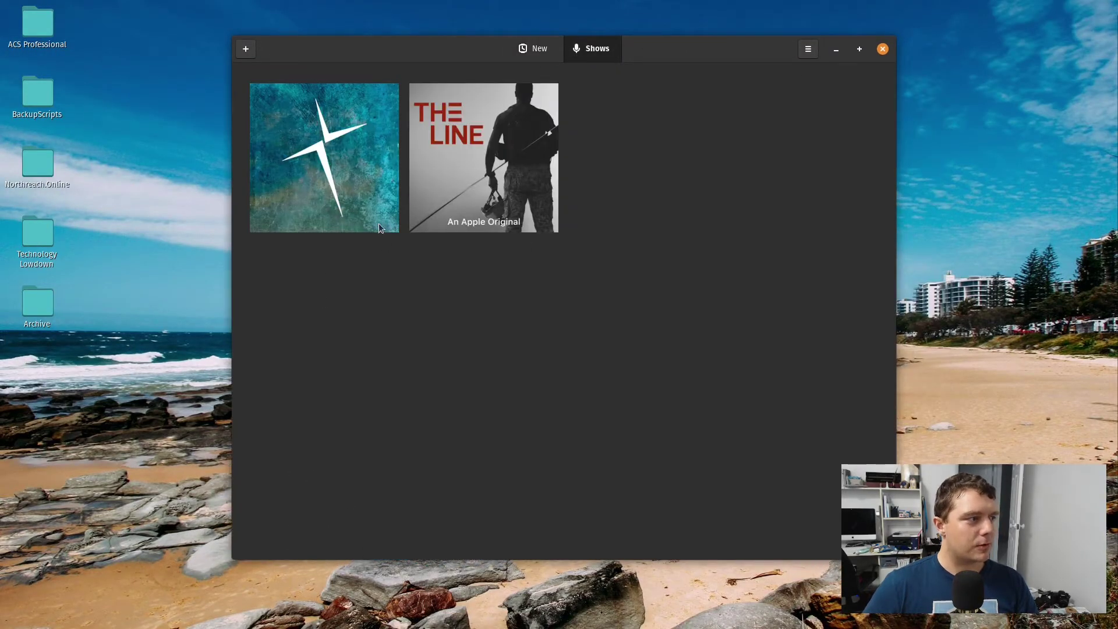
left_click(509, 182)
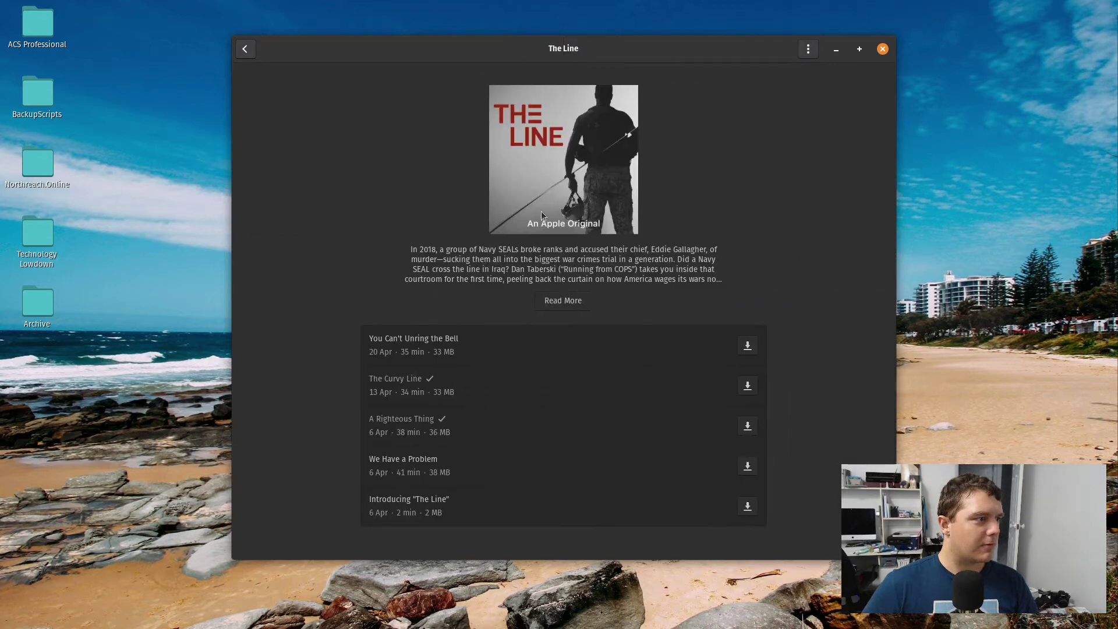
left_click(246, 50)
left_click(392, 172)
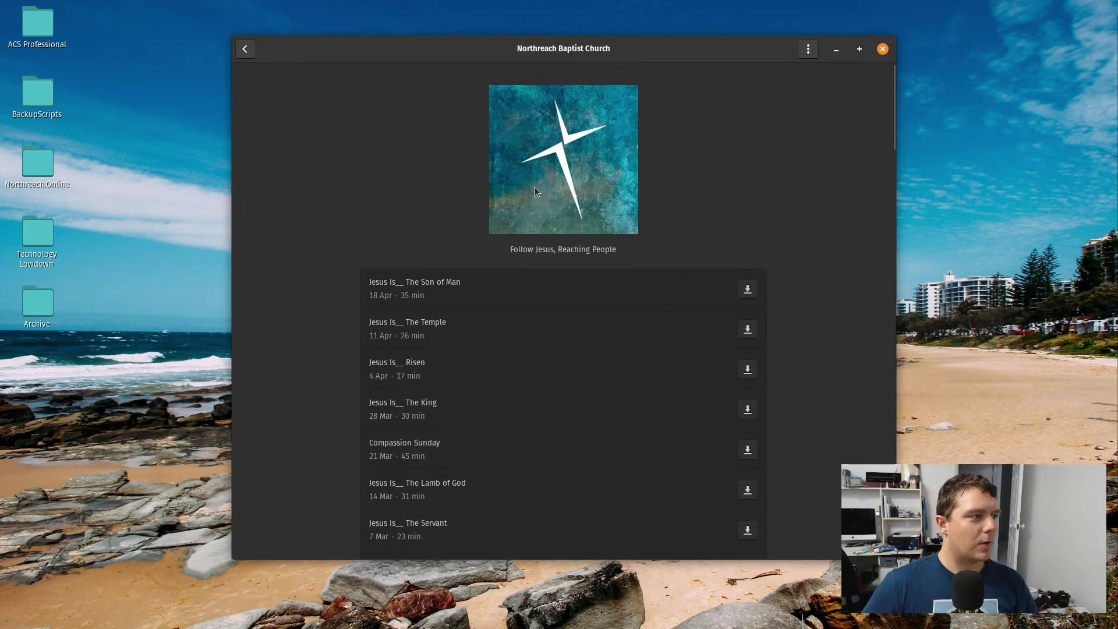
left_click(245, 49)
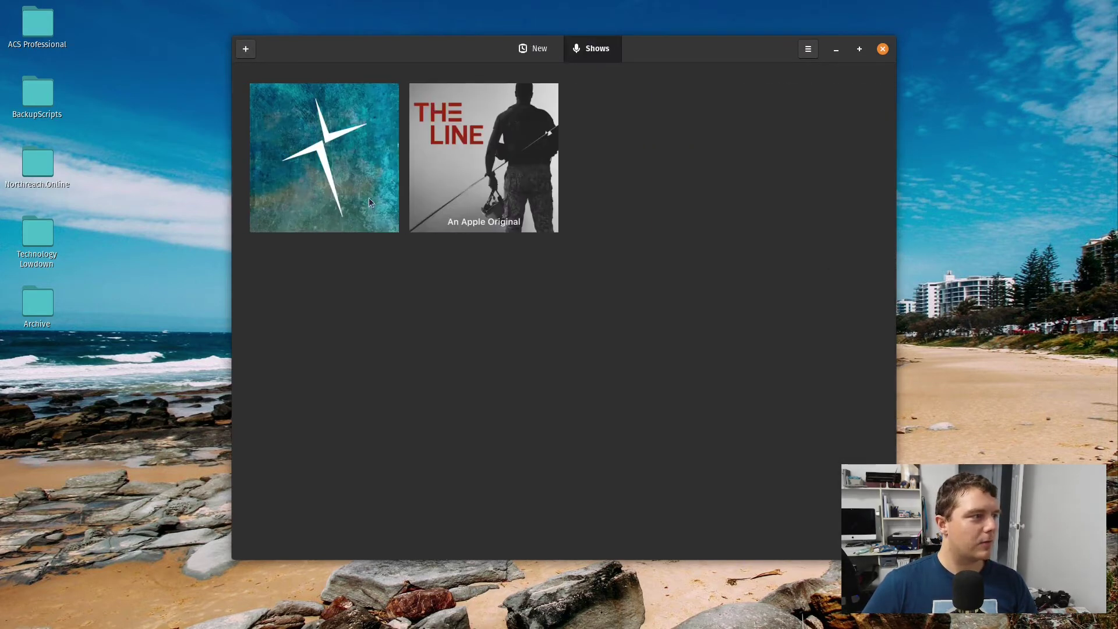
left_click(809, 50)
left_click(550, 56)
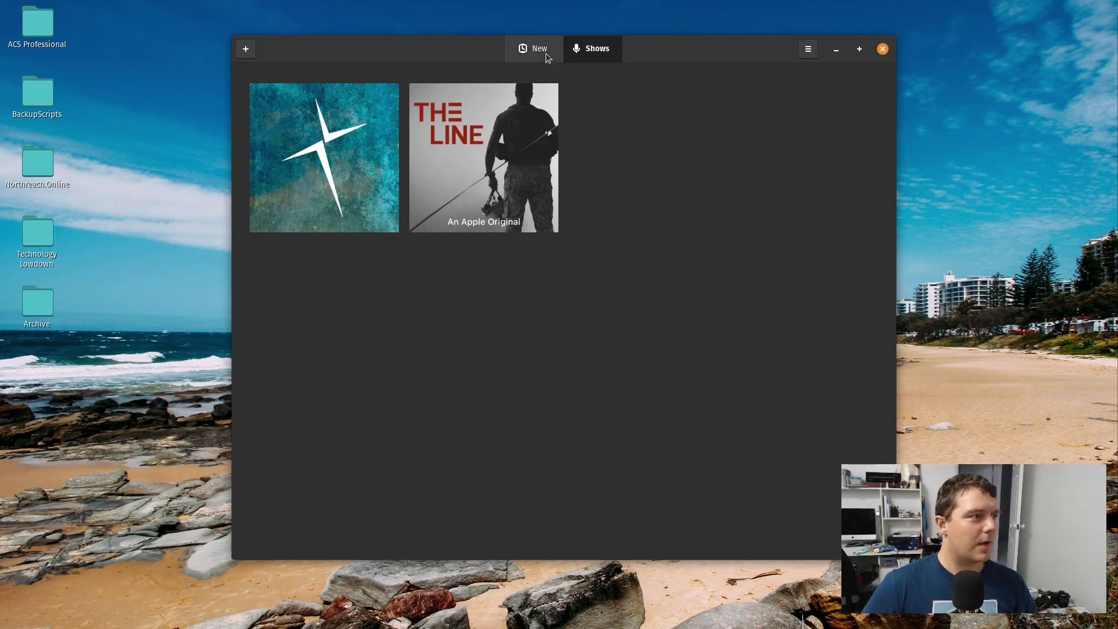
left_click(547, 57)
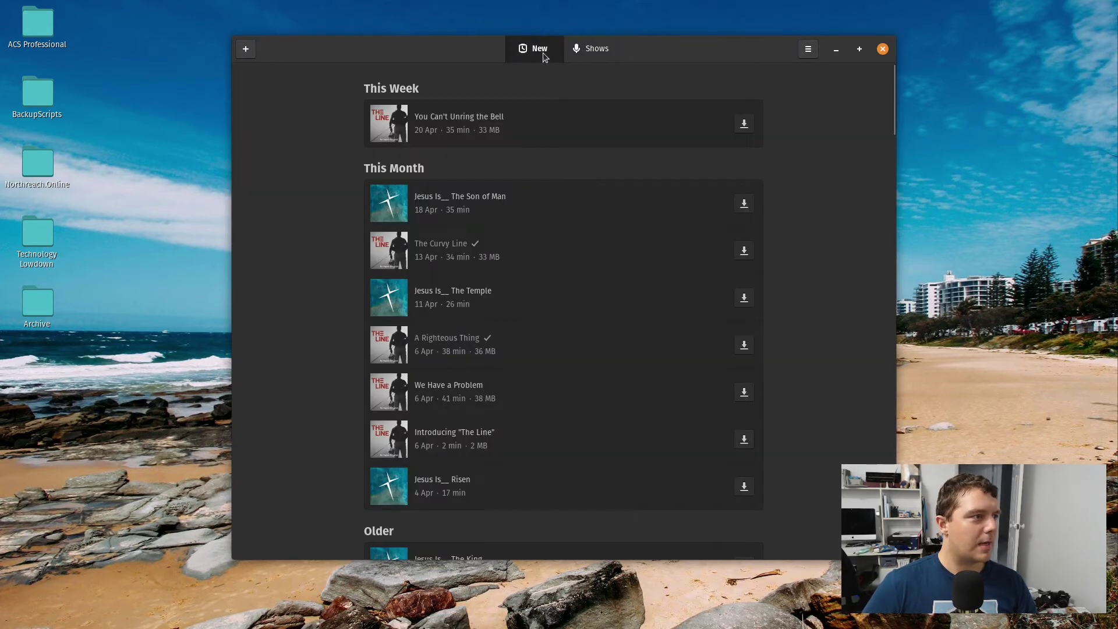
Open the entry for adding a podcast feed address, switch to the private Firefox window and load google.com.
left_click(245, 48)
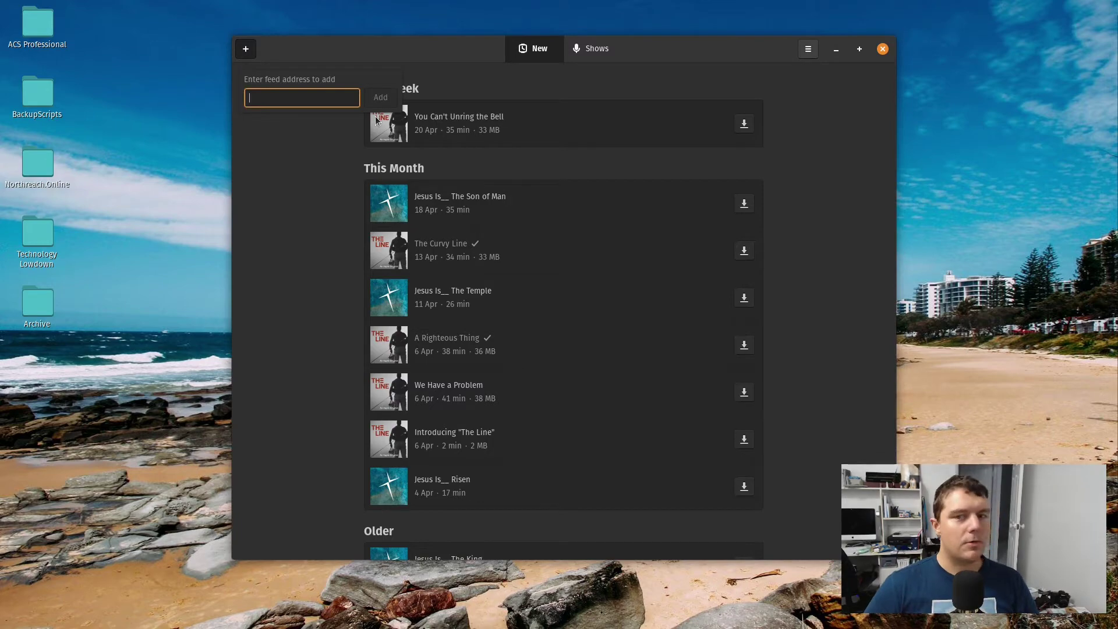
key("super")
key("super")
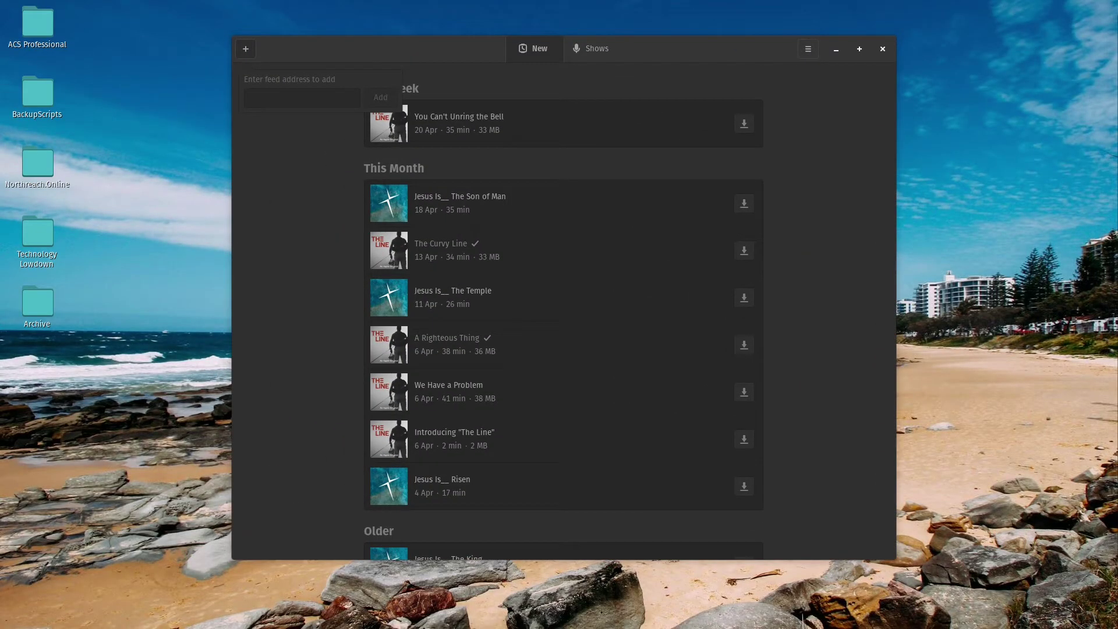
key("alt+Tab")
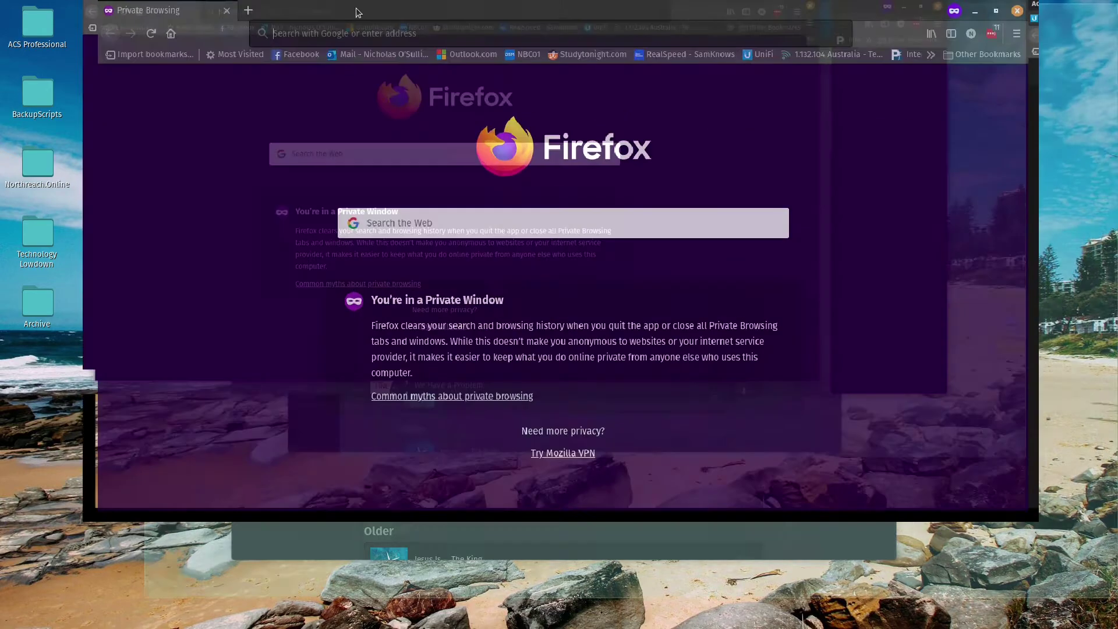
type("google.com")
key("Return")
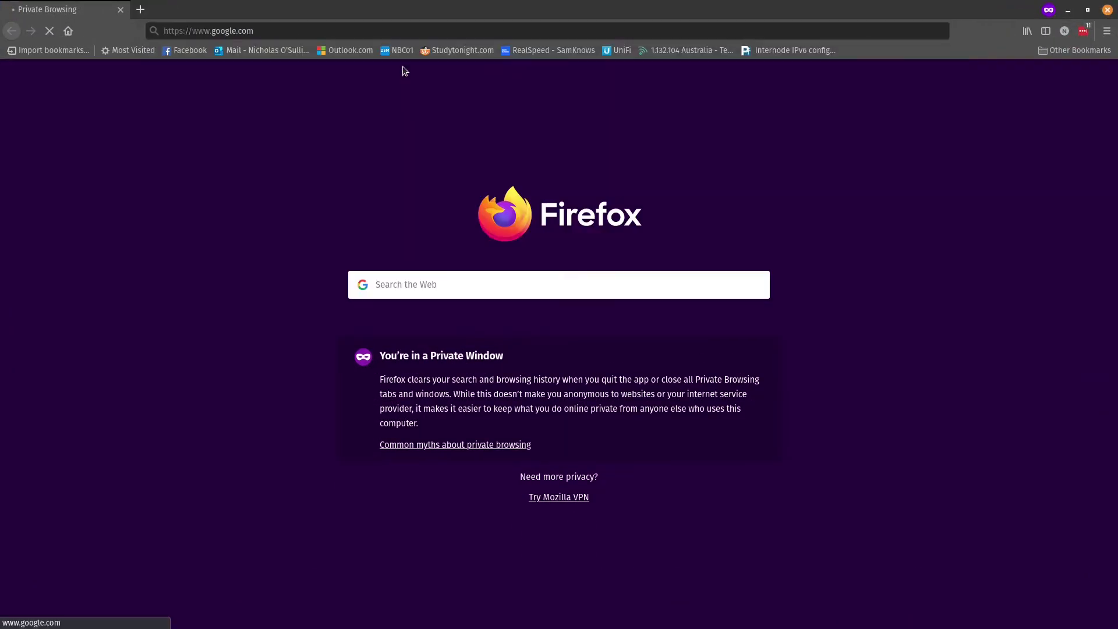
Search Google for "apple podcasts darknet diaries" and open the result Darknet Diaries on Apple Podcasts.
type("appl")
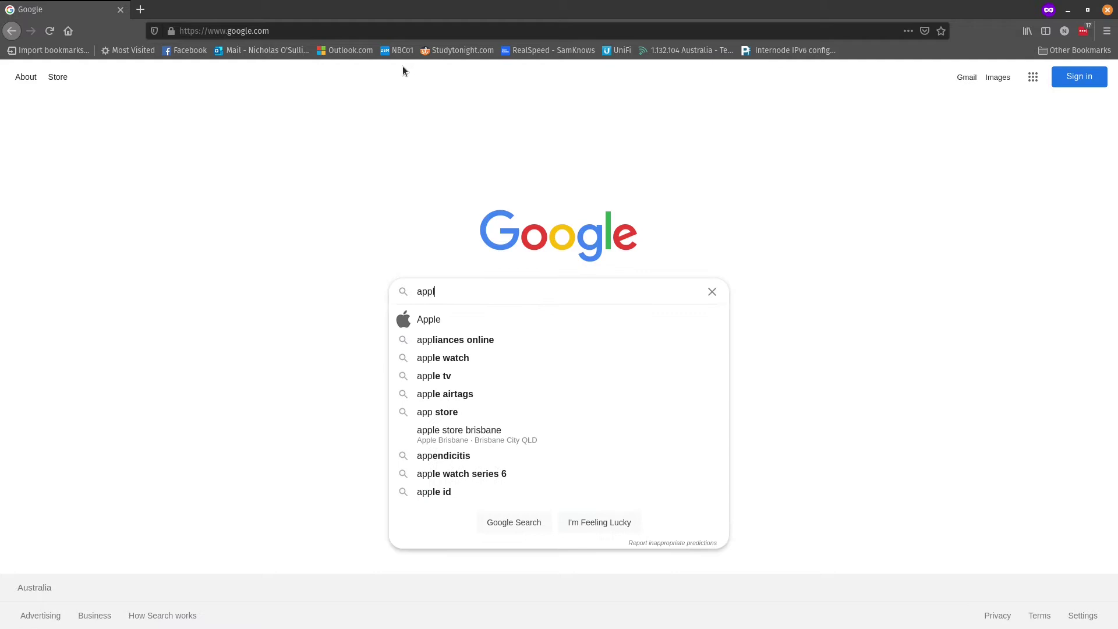
type("e podcasts dar")
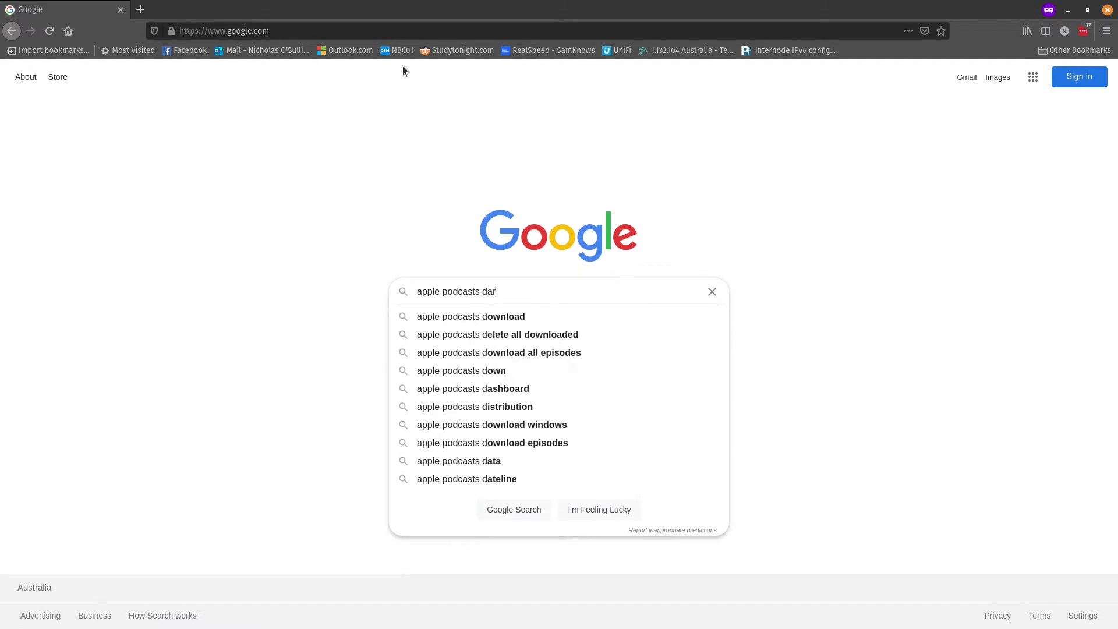
type("knet diar")
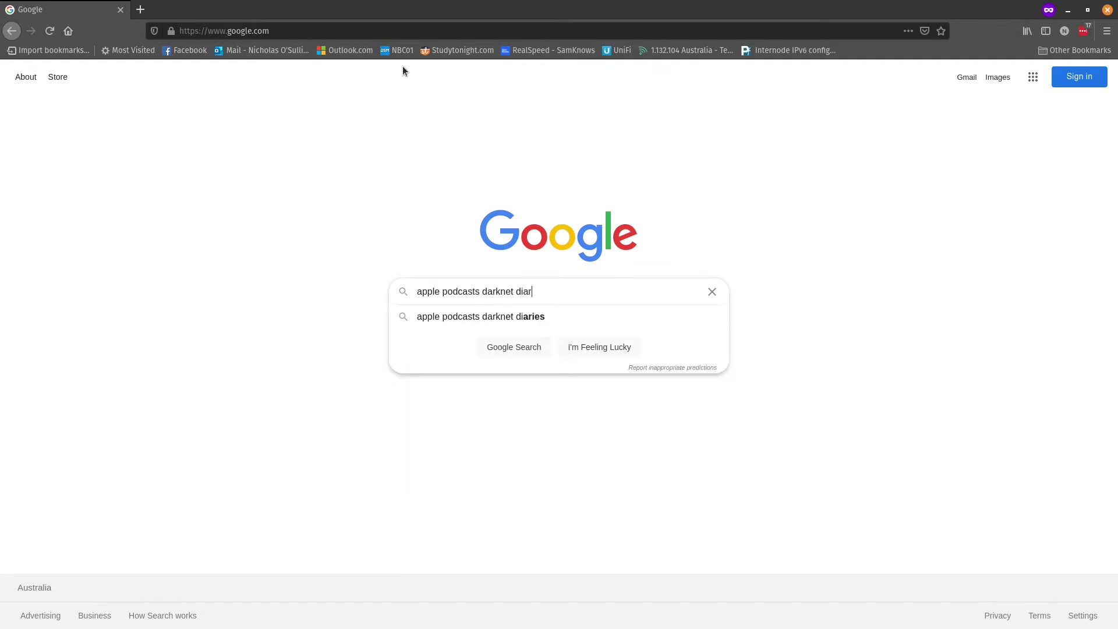
type("ies")
key("Return")
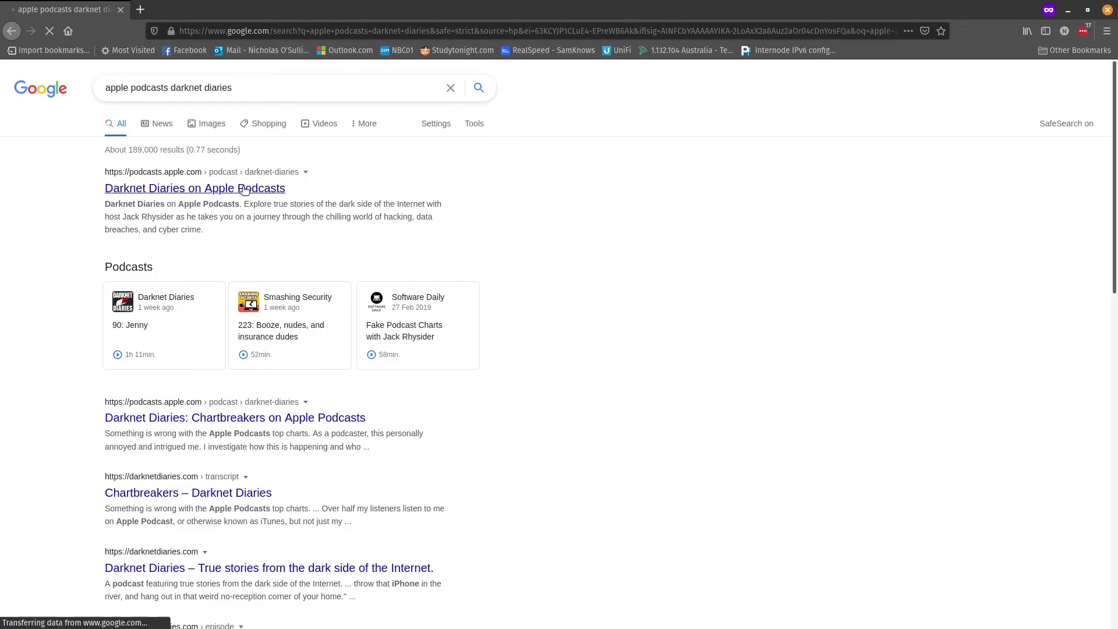
left_click(244, 191)
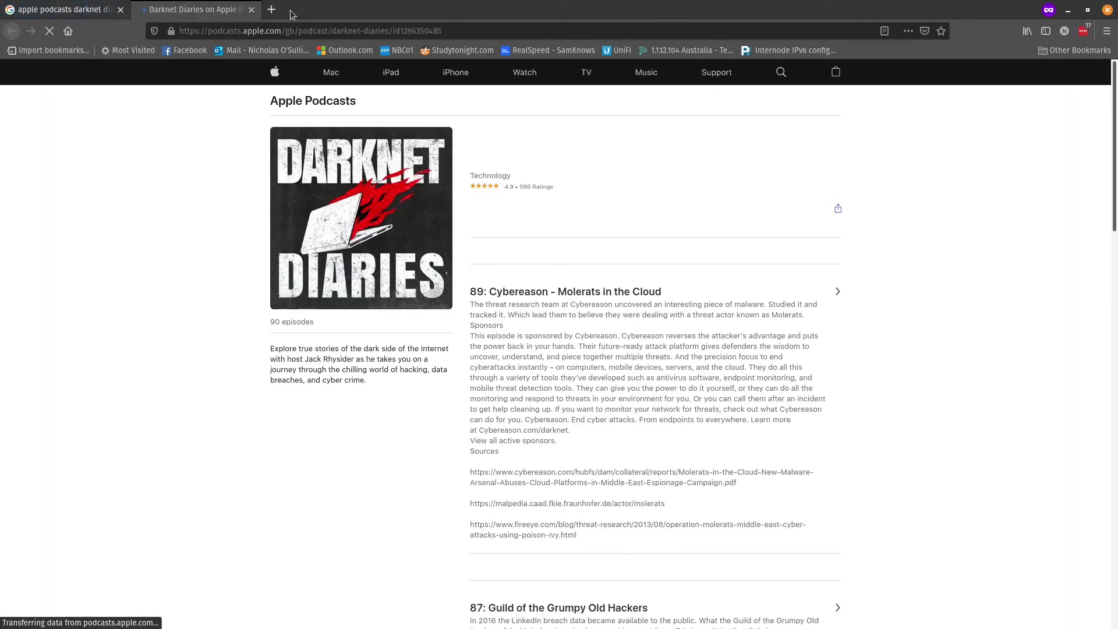
Copy the full web address of the Darknet Diaries page on Apple Podcasts.
left_click(413, 21)
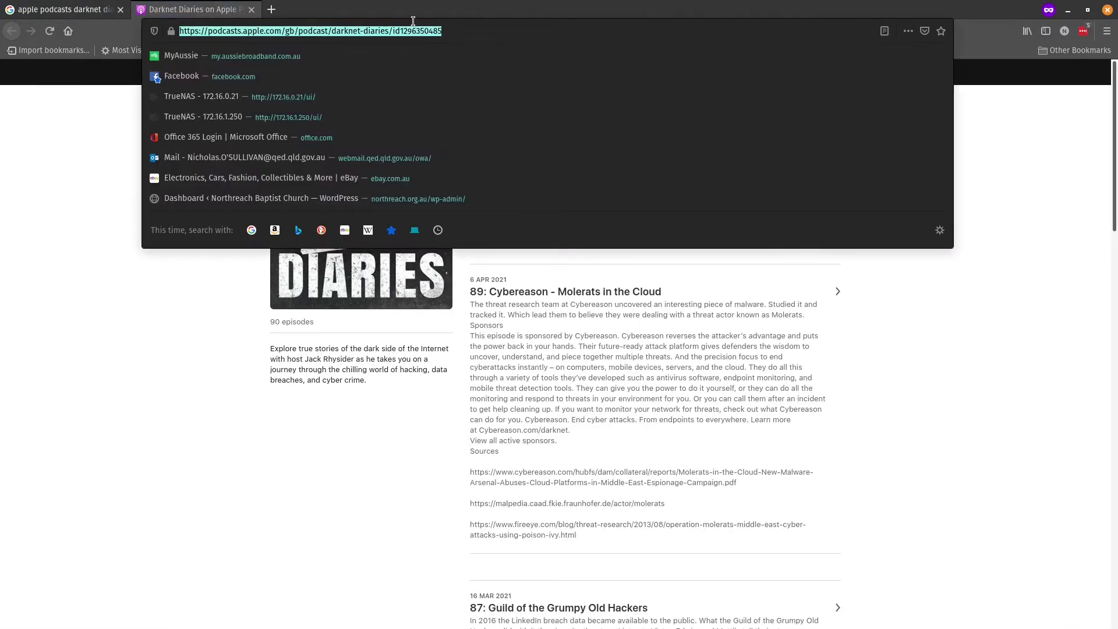
right_click(491, 29)
left_click(509, 59)
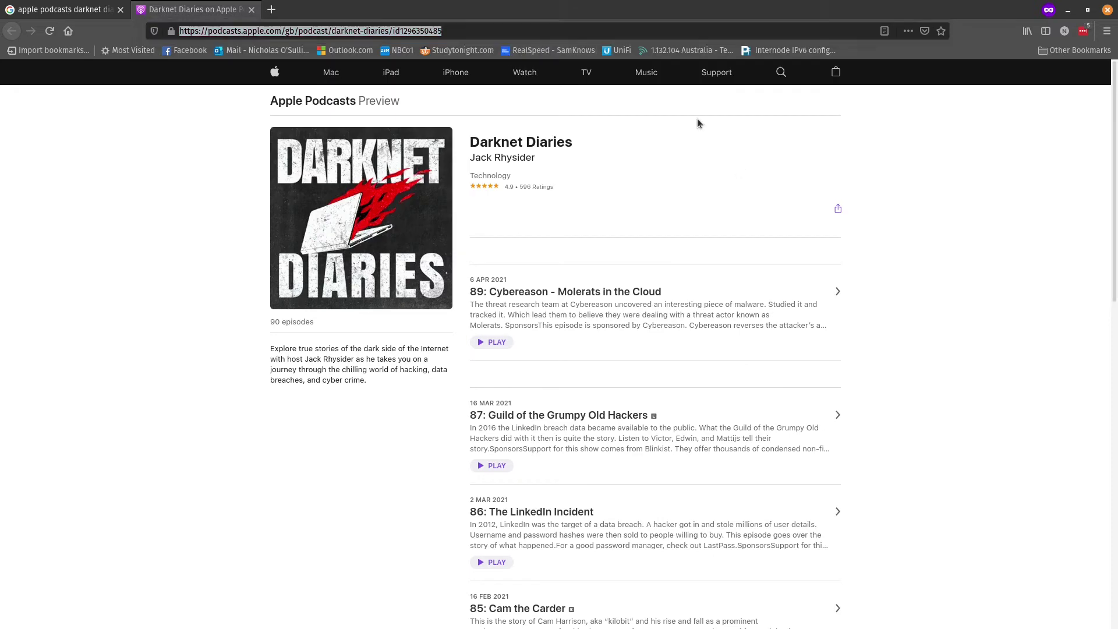
Switch back to the Podcasts app and submit the copied Apple Podcasts address as a new feed.
key("super")
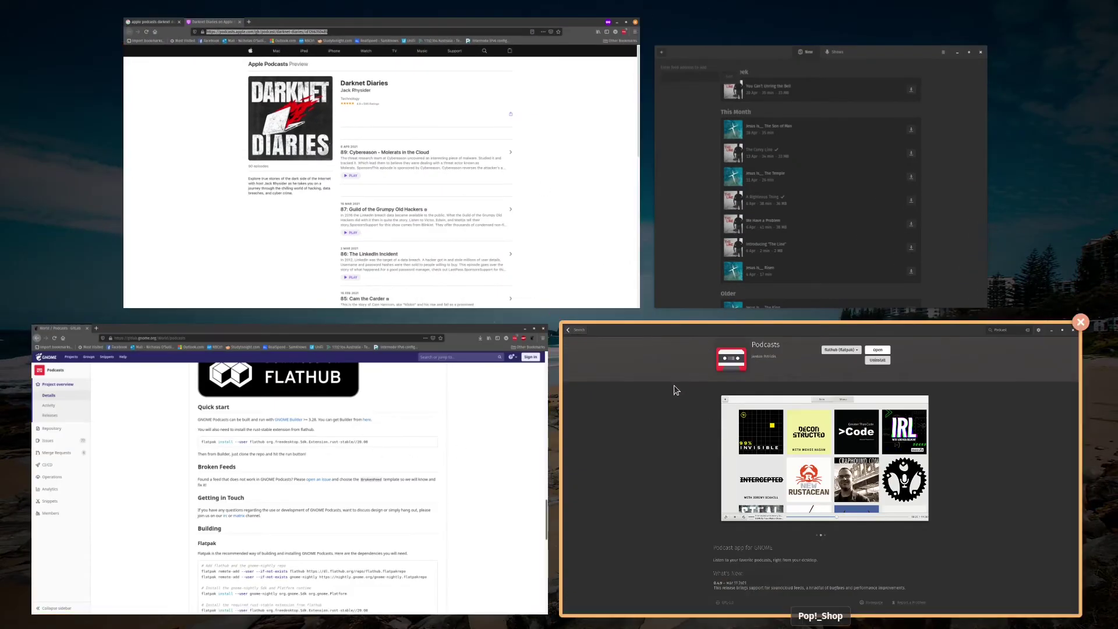
left_click(770, 222)
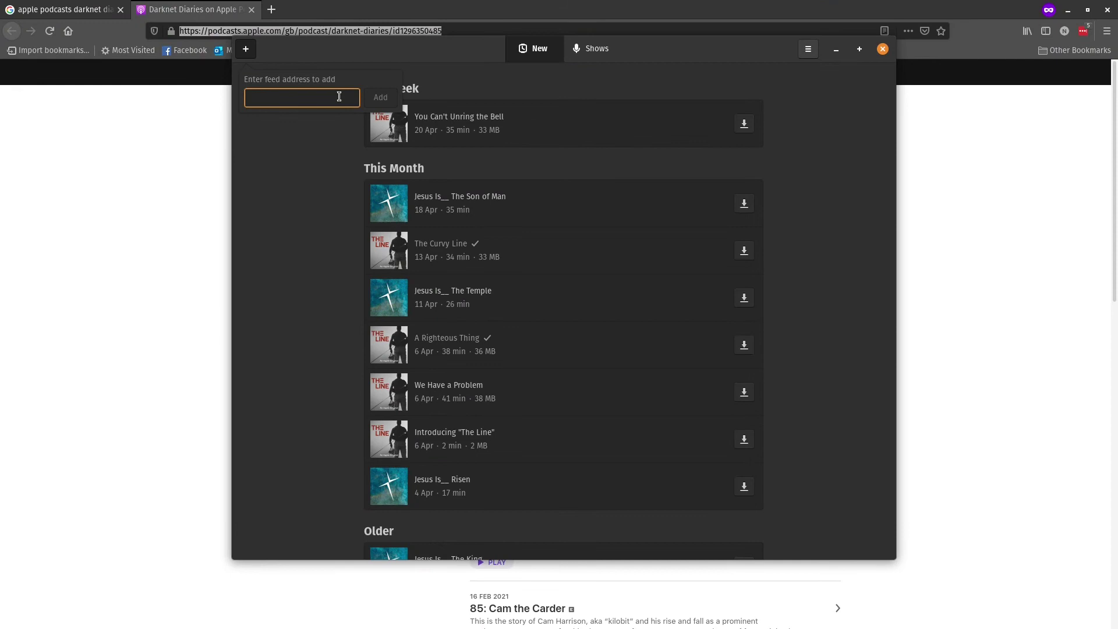
key("ctrl+v")
left_click(379, 97)
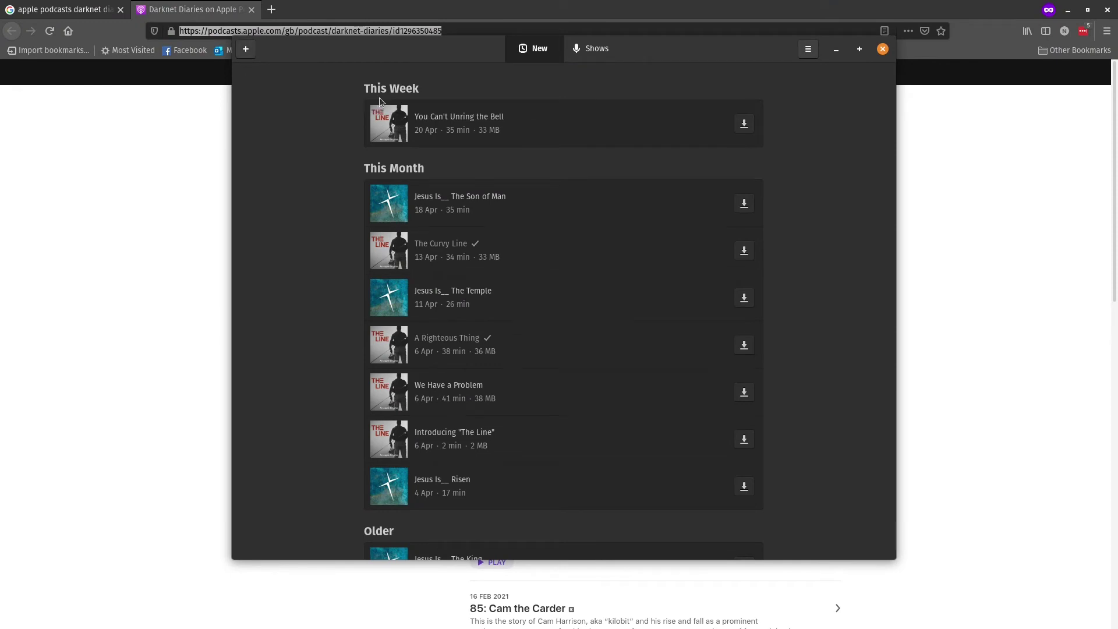
Look for Darknet Diaries among the subscribed shows and in the list of new episodes.
left_click(595, 52)
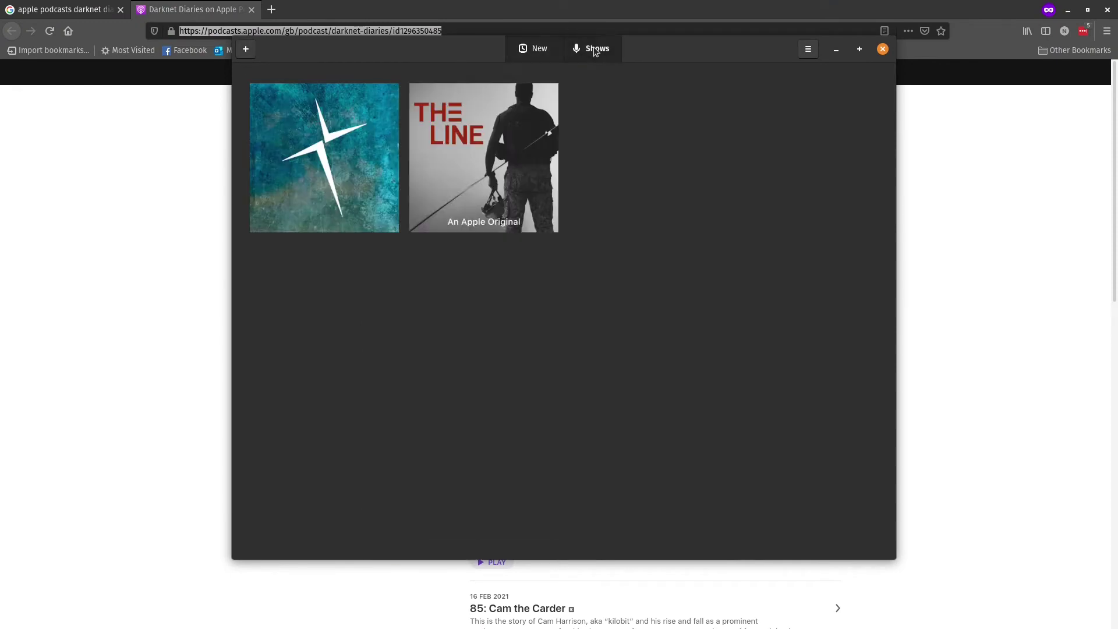
left_click(550, 51)
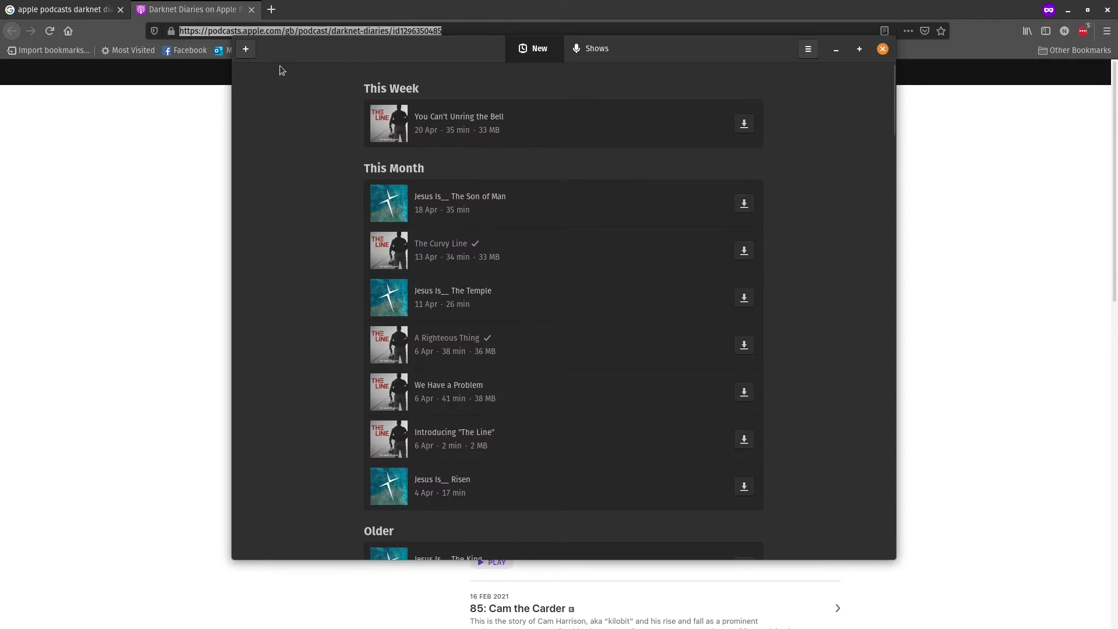
left_click_drag(296, 48, 364, 93)
scroll(536, 293, "down", 5)
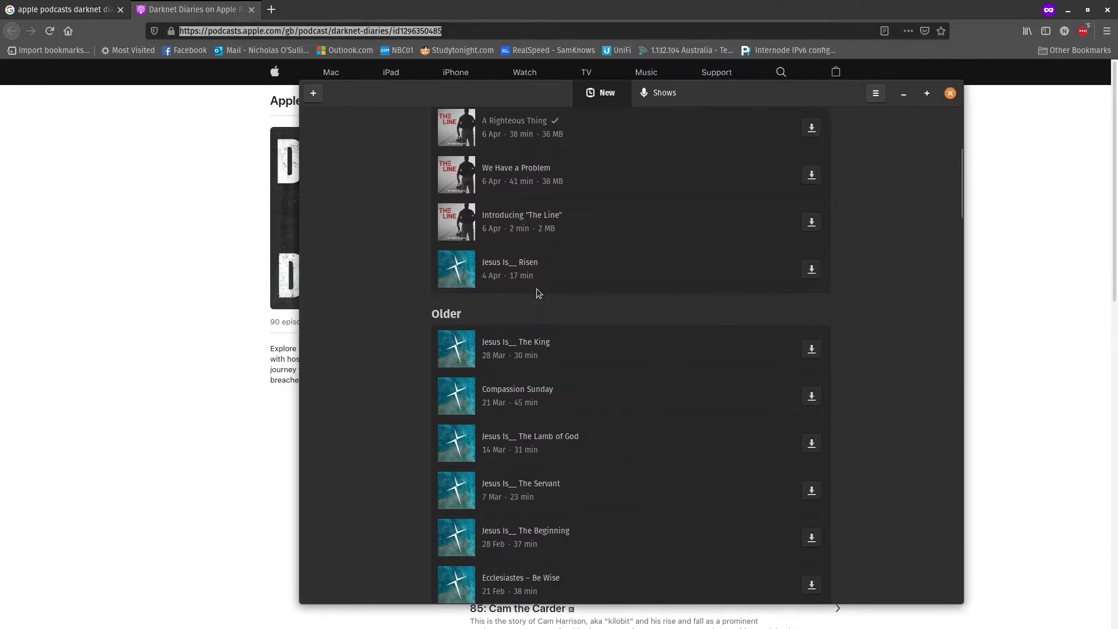
scroll(539, 293, "up", 5)
left_click(661, 93)
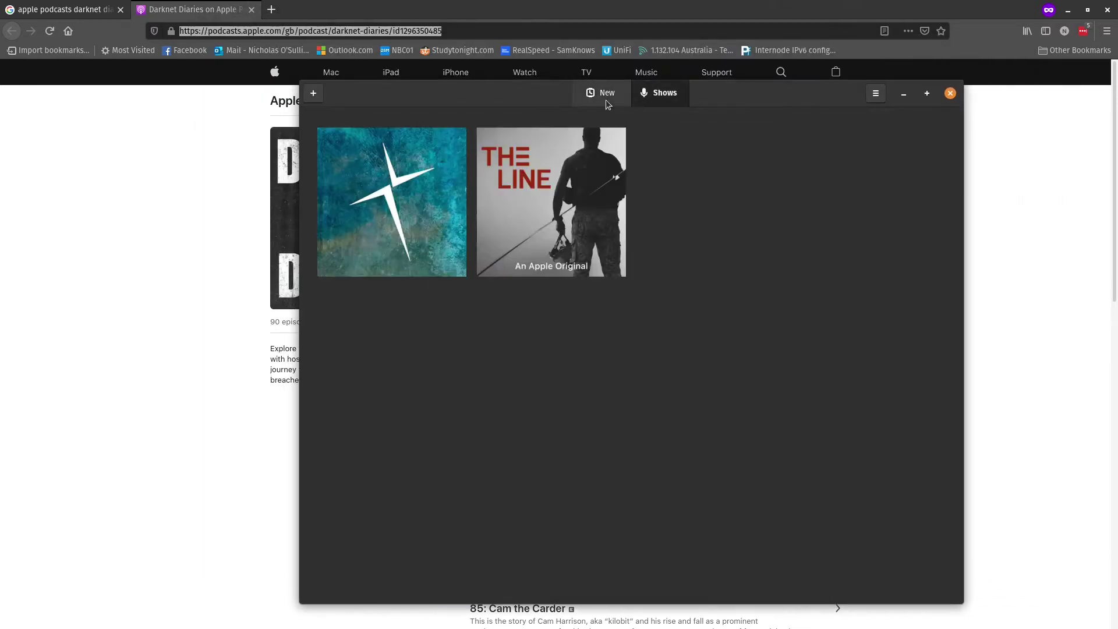
Submit the copied Darknet Diaries address as a feed again and open the show to browse its episodes.
left_click(307, 97)
key("ctrl+v")
left_click(438, 144)
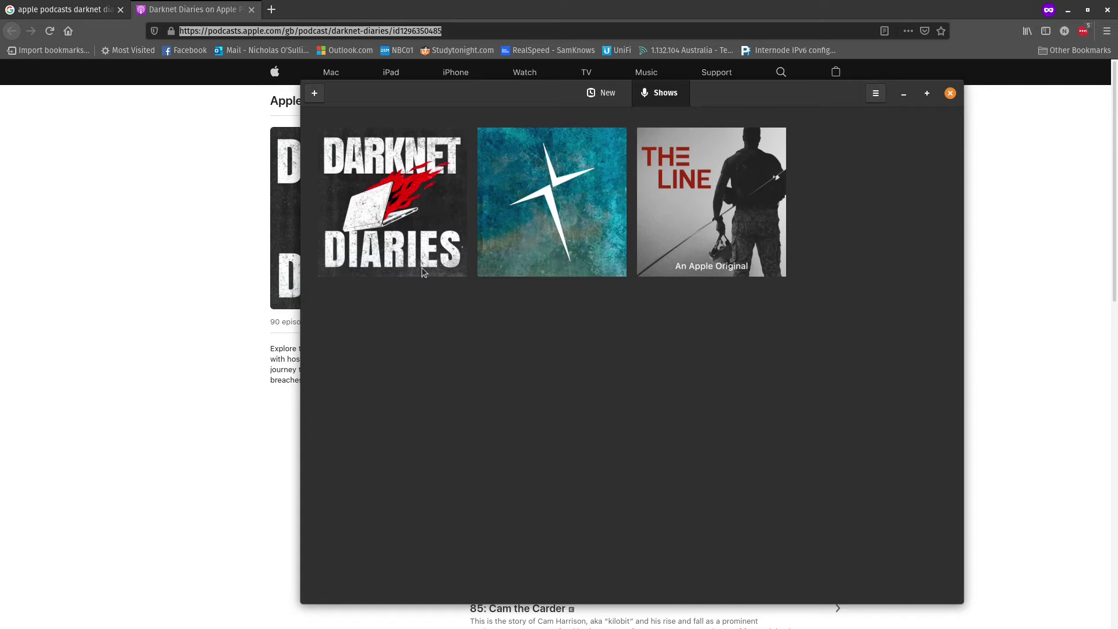
left_click(423, 272)
scroll(609, 259, "down", 6)
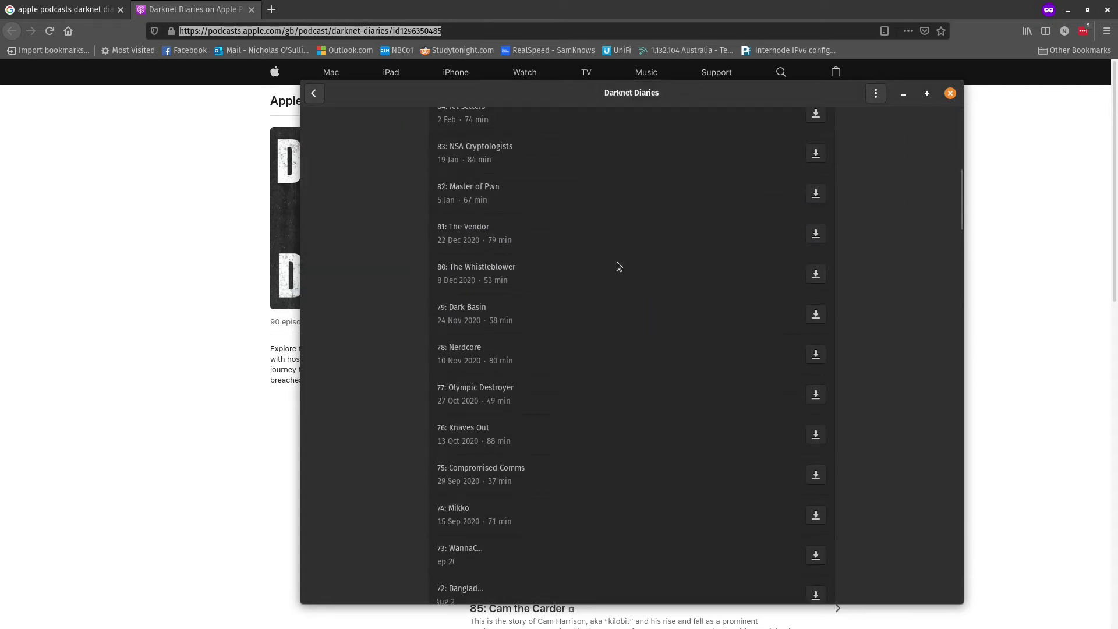
Download the Darknet Diaries episode "90: Jenny".
scroll(697, 390, "down", 10)
scroll(768, 341, "up", 4)
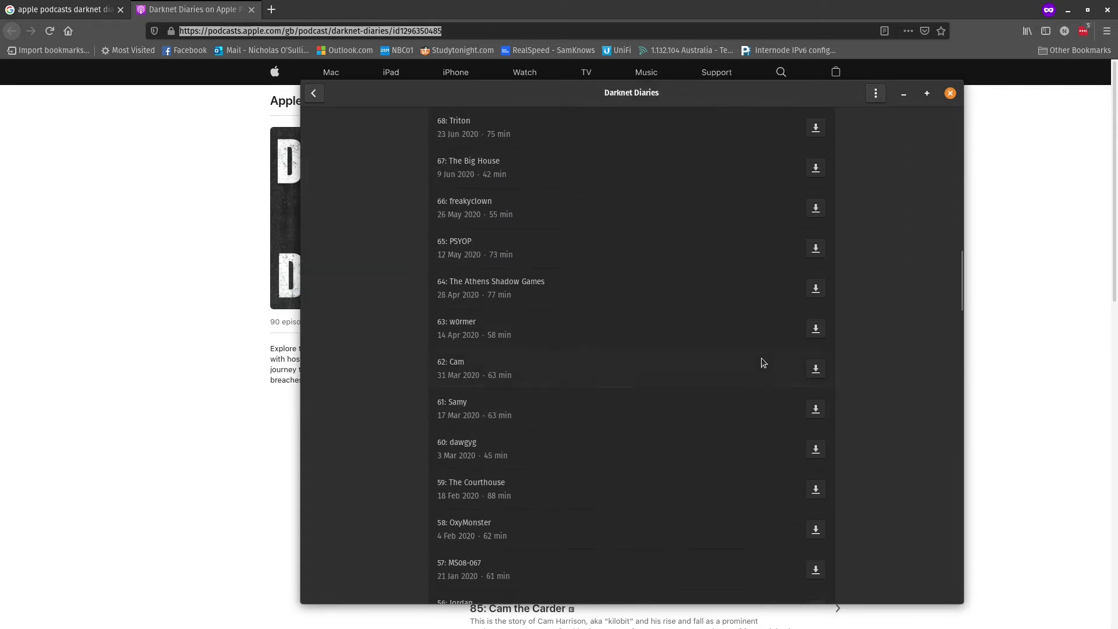
scroll(763, 363, "up", 15)
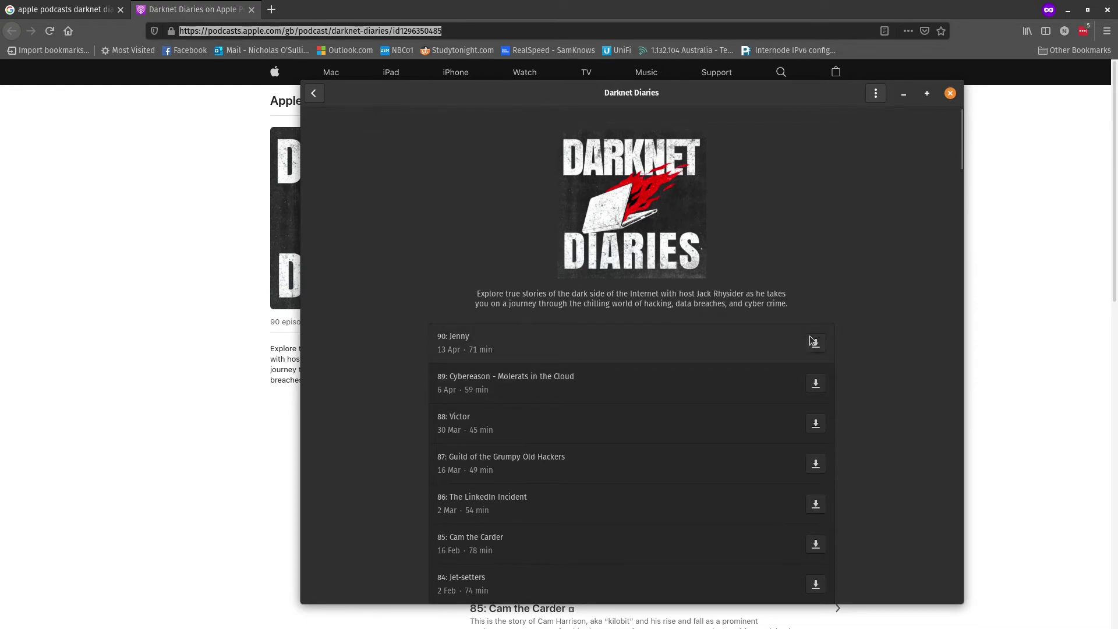
left_click(815, 342)
key("super")
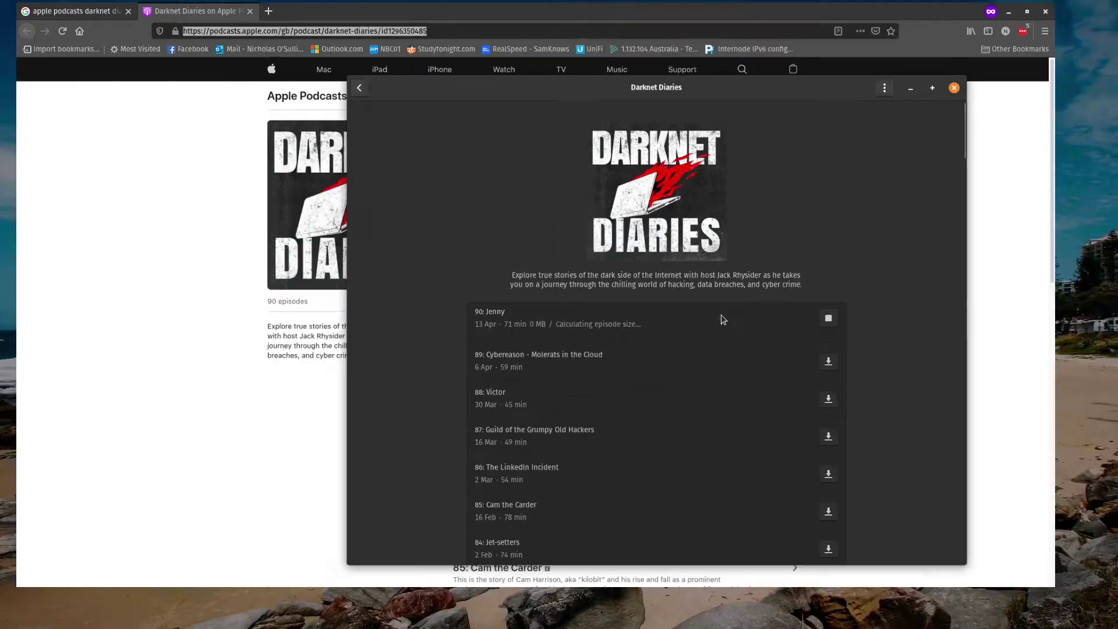
left_click(766, 314)
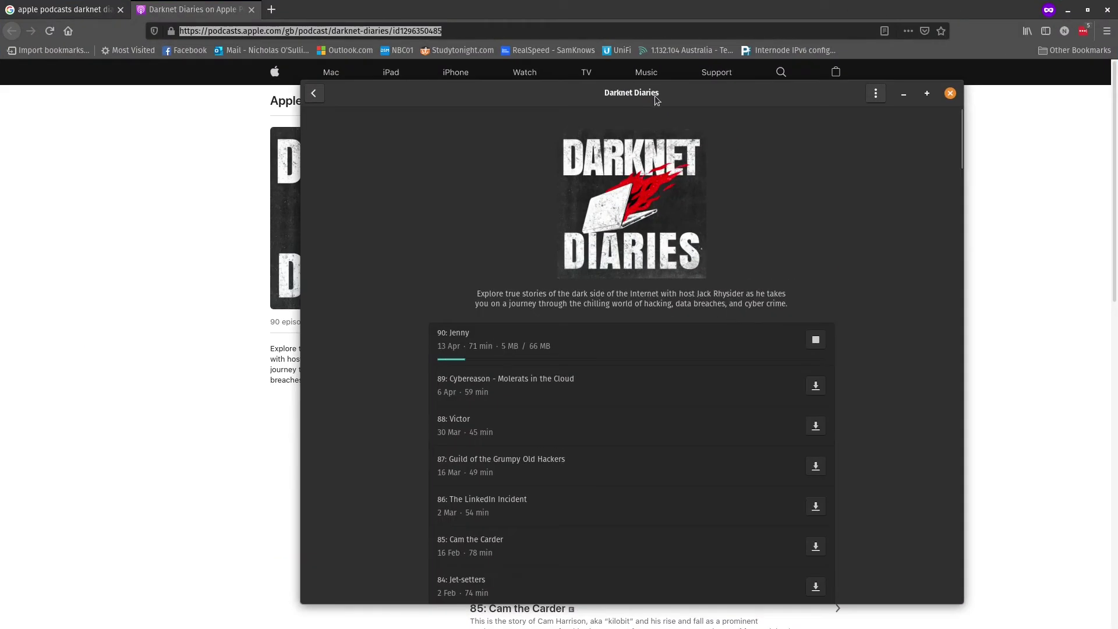
Move the Podcasts window slightly upward and check which options are offered for the Darknet Diaries show.
left_click_drag(655, 96, 646, 81)
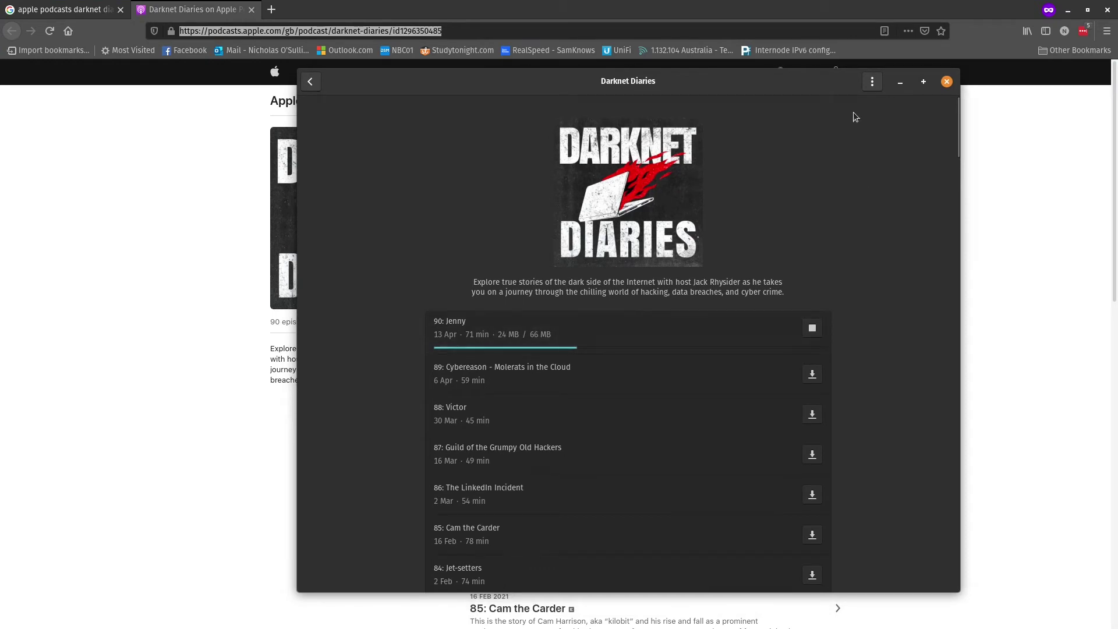
left_click(870, 83)
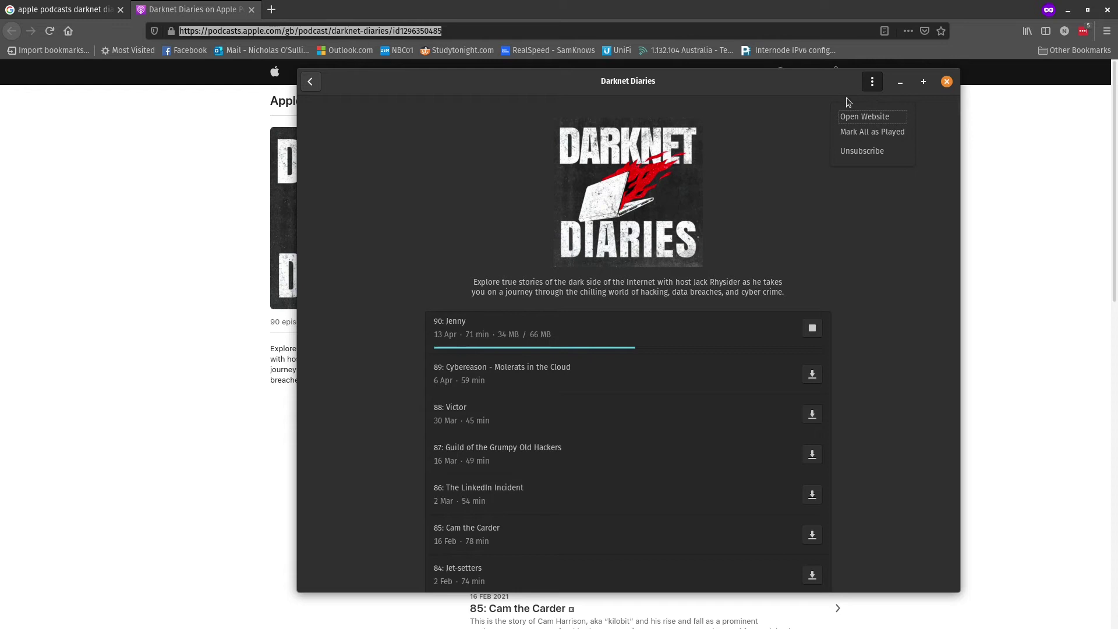
left_click(394, 133)
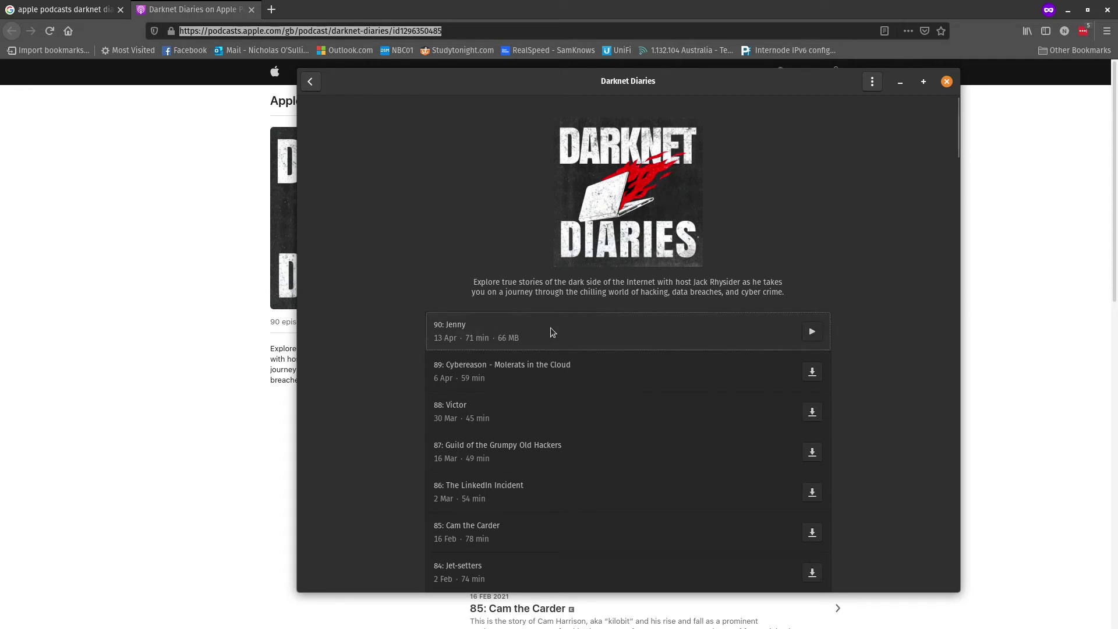
Play the downloaded episode "90: Jenny" at 1.00× speed and pause it after a few seconds.
left_click(811, 333)
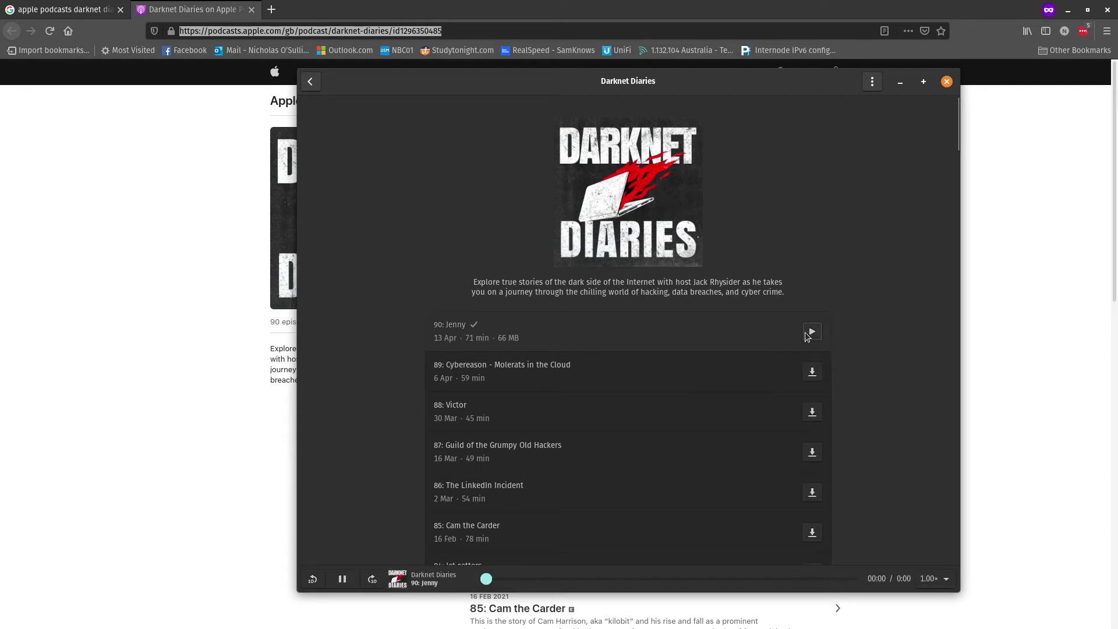
left_click(934, 579)
left_click(933, 554)
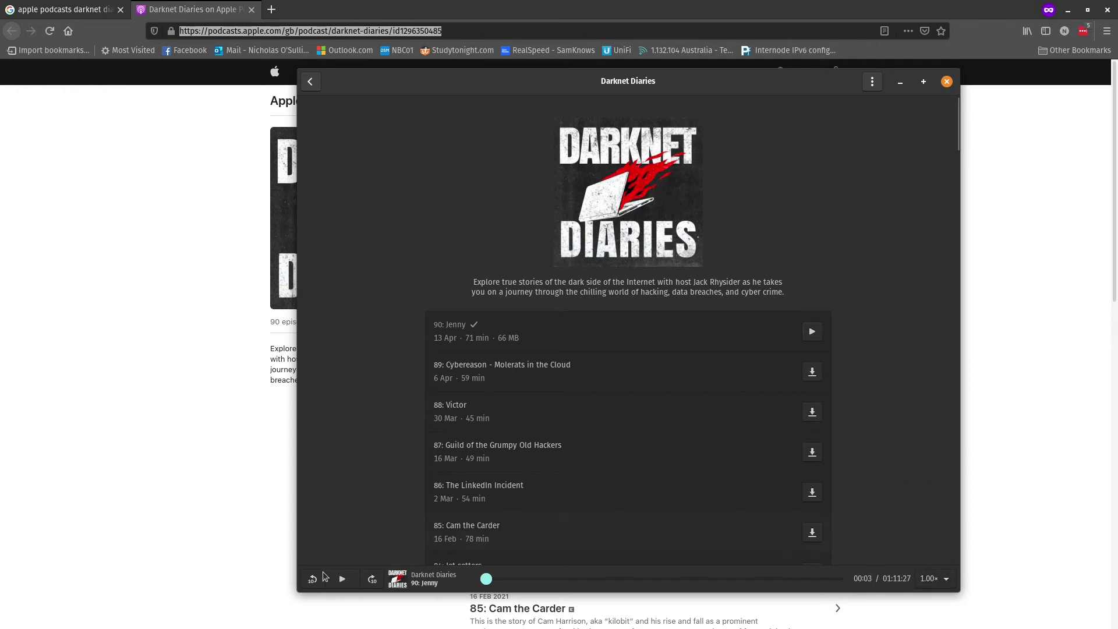
Try playback speeds of 2.00× and 1.50× for the episode and return the speed to 1.00×.
left_click(937, 583)
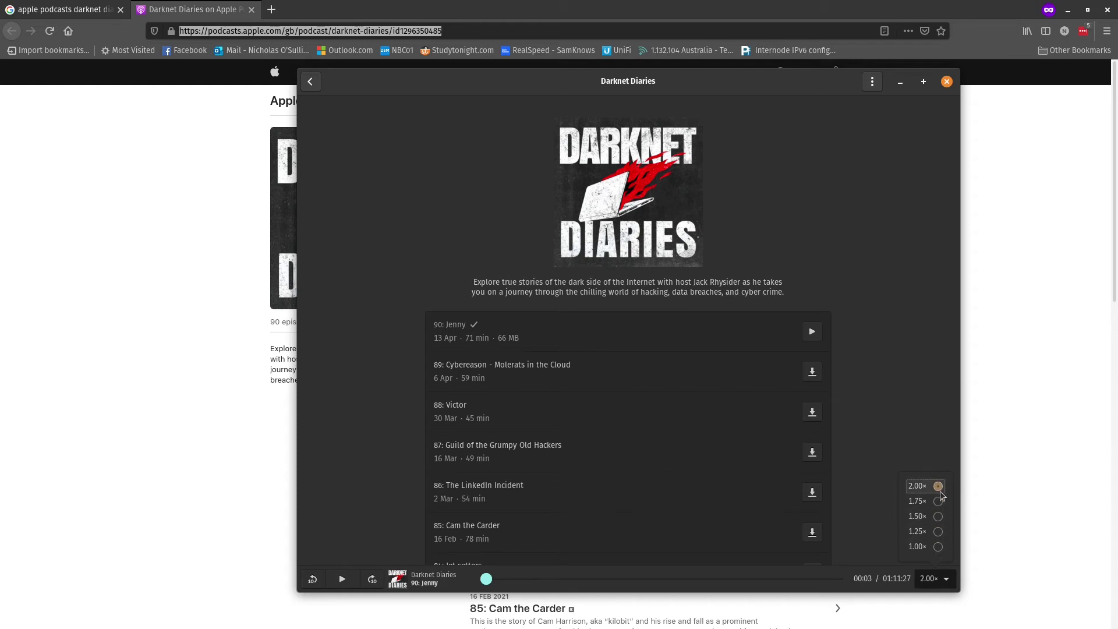
left_click(938, 516)
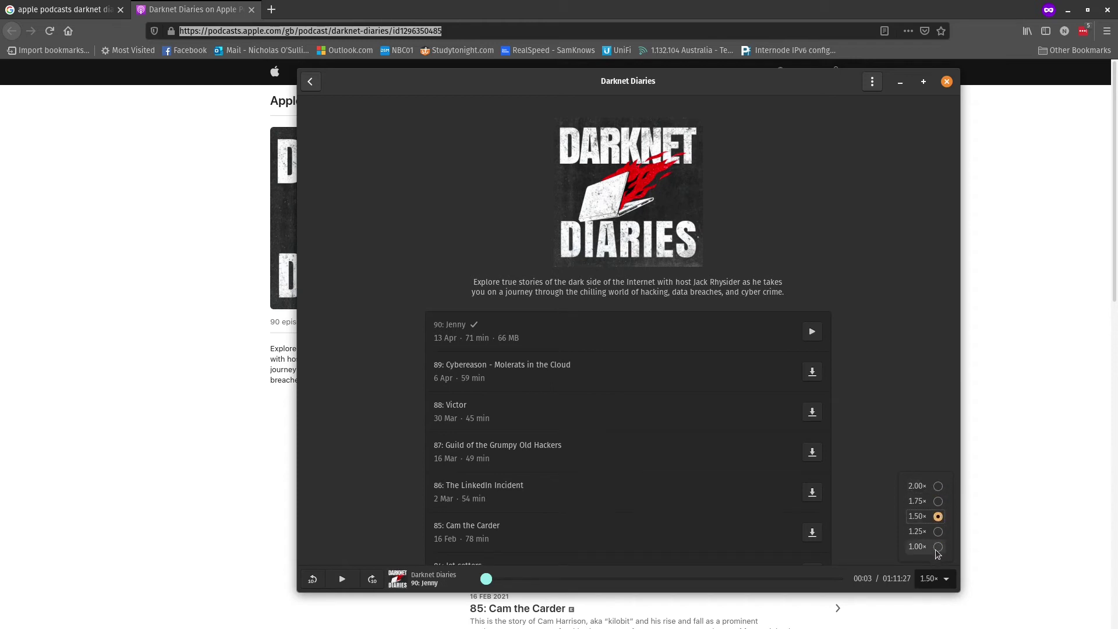
left_click(938, 547)
left_click(894, 443)
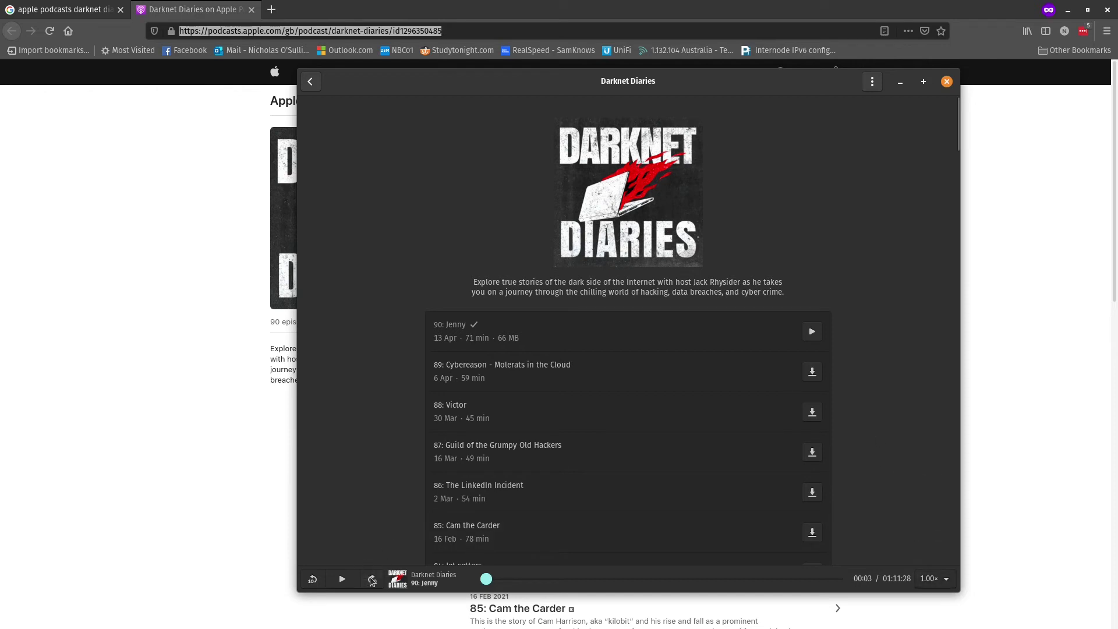
Examine the episode lists of Darknet Diaries and The Line from the subscribed shows, ending back on Darknet Diaries.
scroll(621, 437, "down", 5)
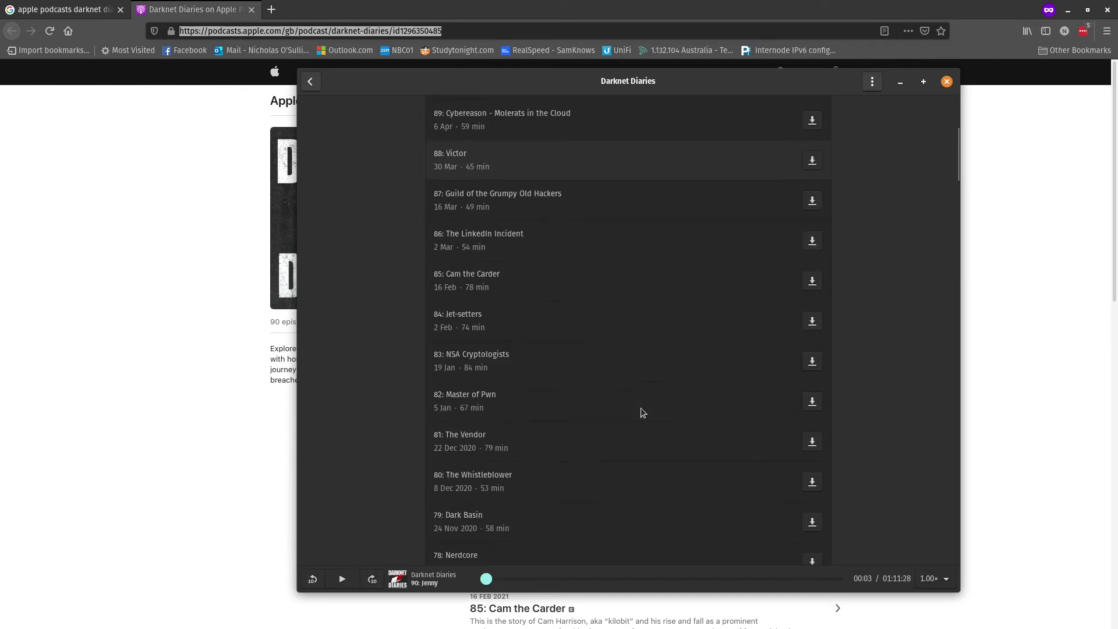
scroll(639, 412, "up", 5)
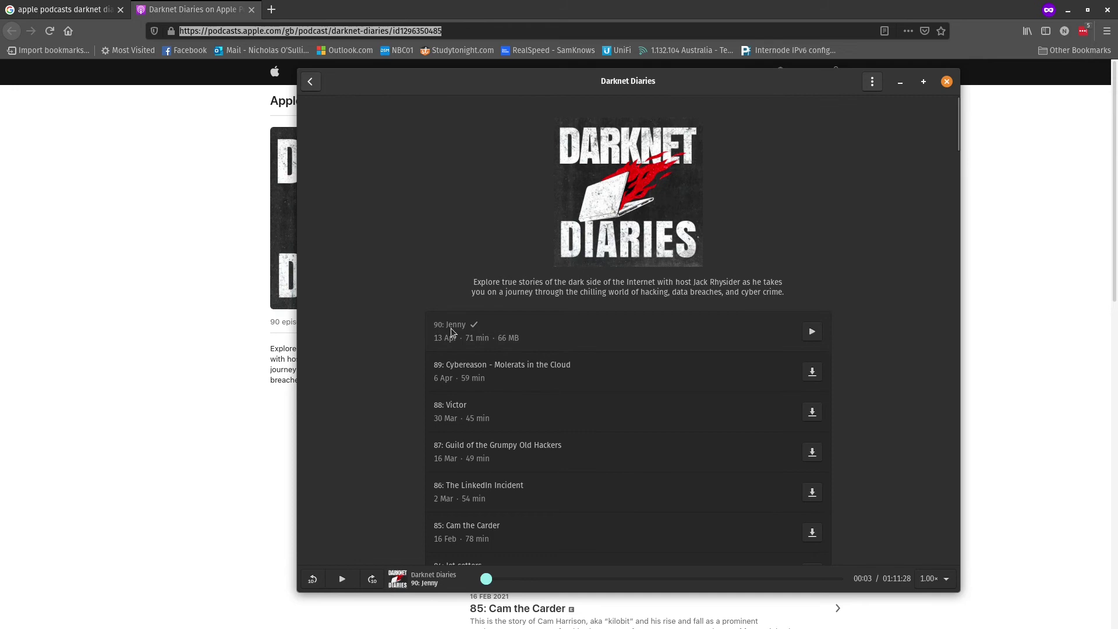
left_click(311, 82)
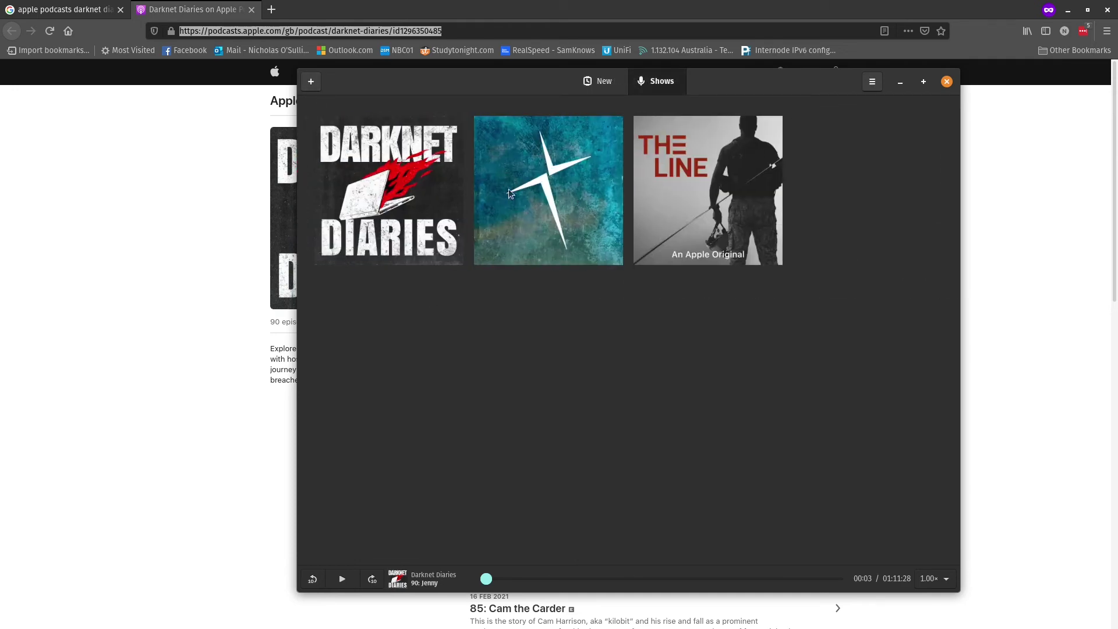
left_click(360, 179)
left_click(311, 82)
left_click(730, 207)
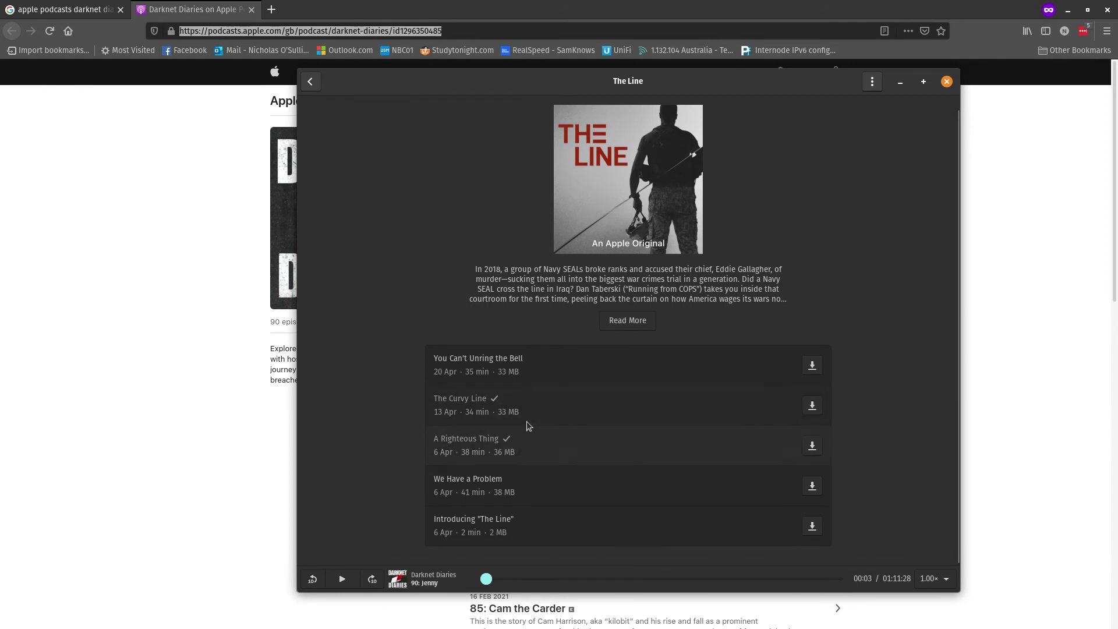
left_click(311, 82)
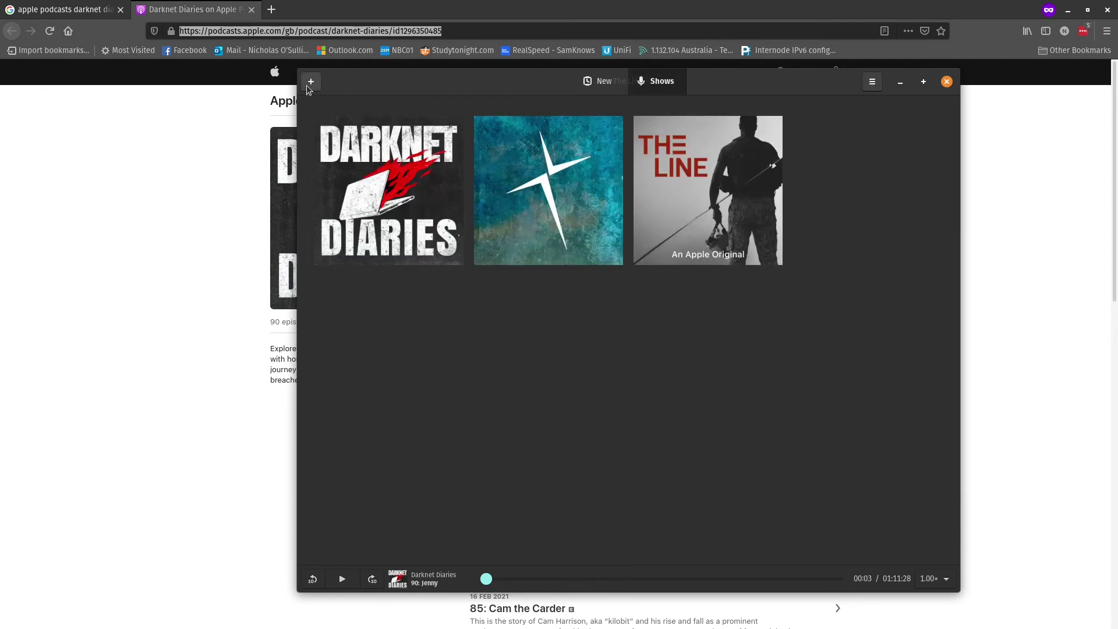
left_click(386, 226)
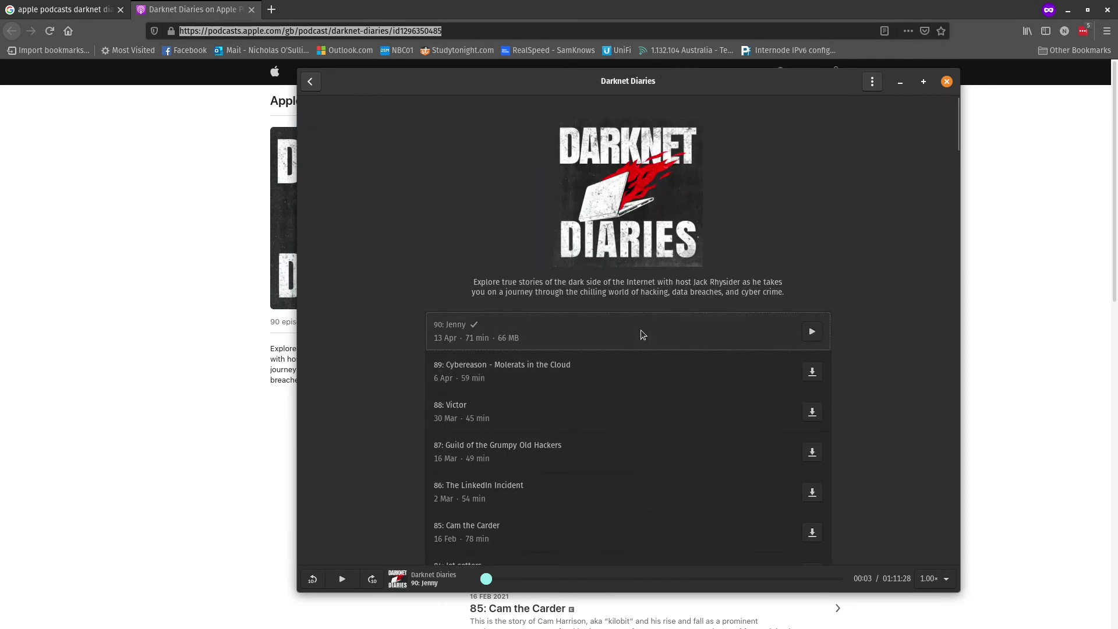